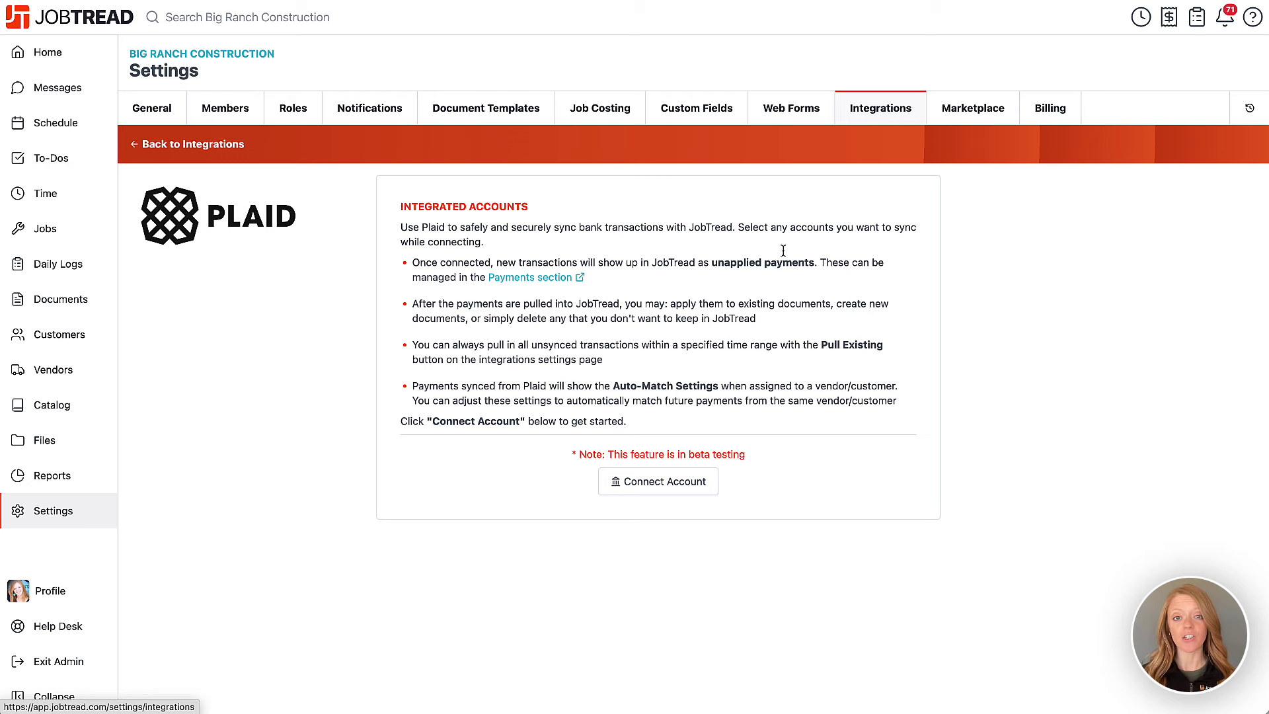
Start connecting a bank account through Plaid and choose First Platypus Bank as the institution.
left_click(662, 489)
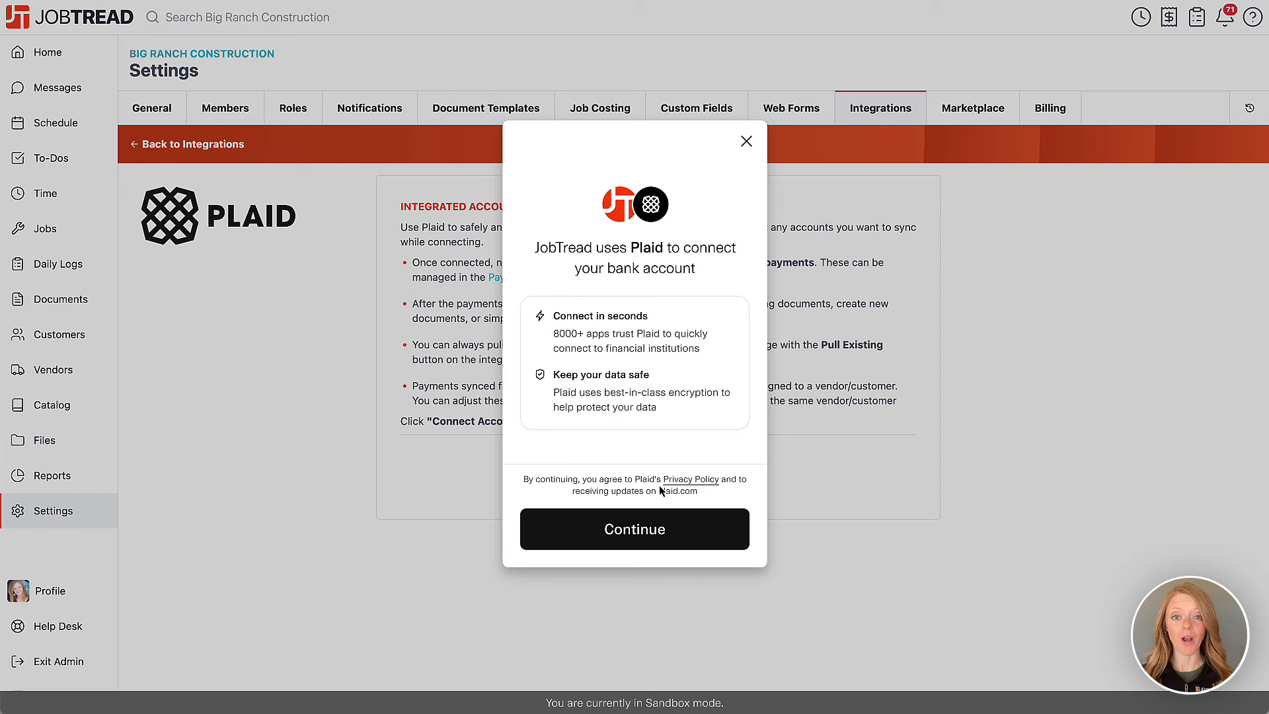
left_click(641, 532)
type("first plat")
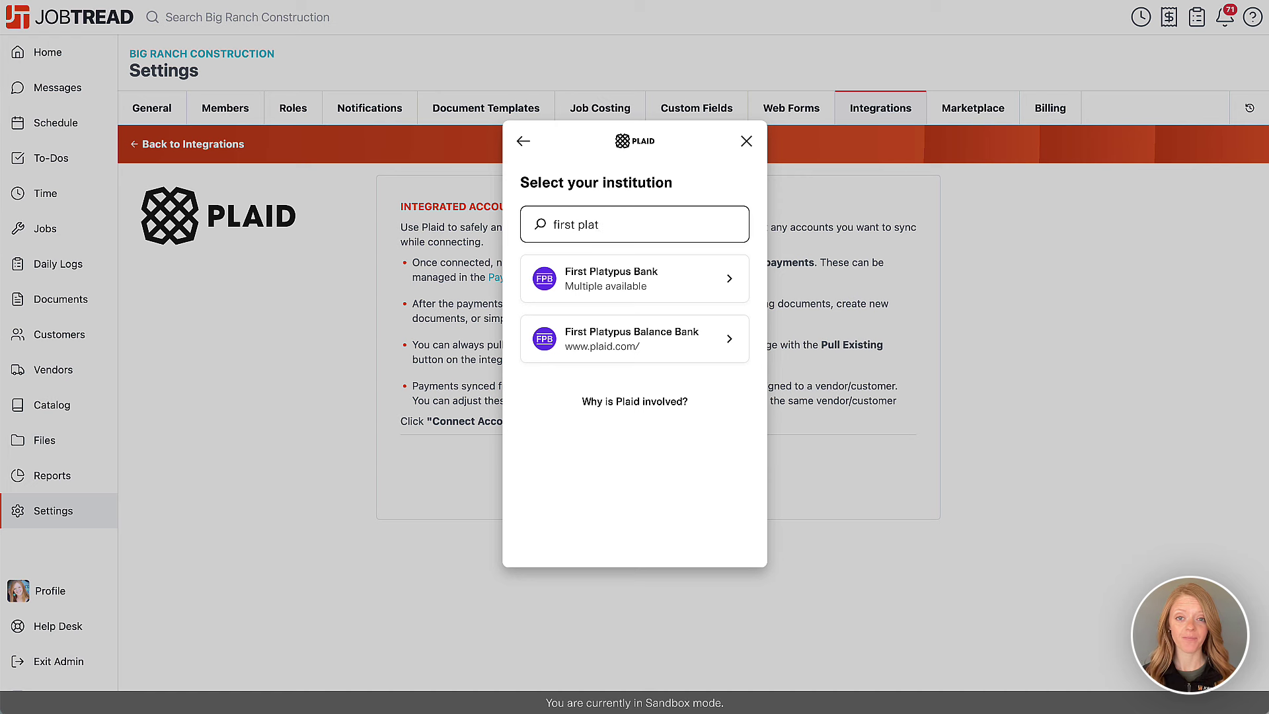
left_click(666, 281)
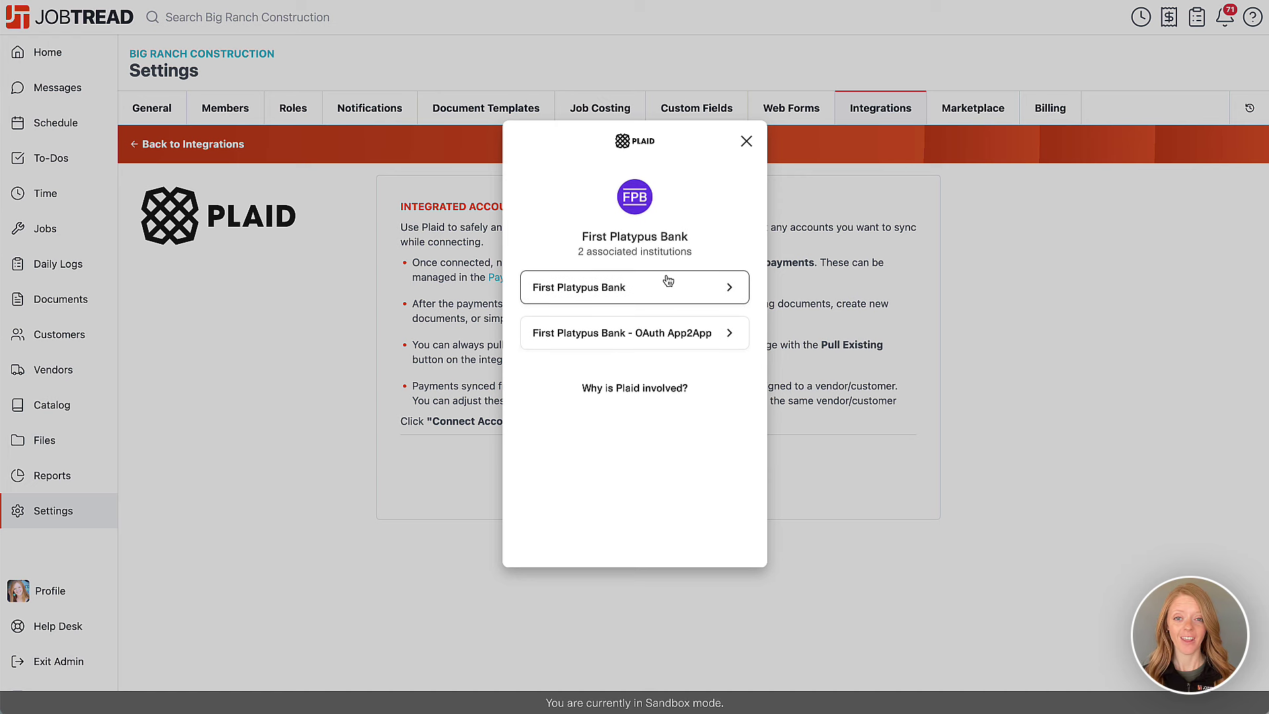
left_click(665, 283)
Log into First Platypus Bank by entering the username and the account password, and submit the credentials.
left_click(643, 326)
type("user_good")
left_click(638, 378)
type("pass_good")
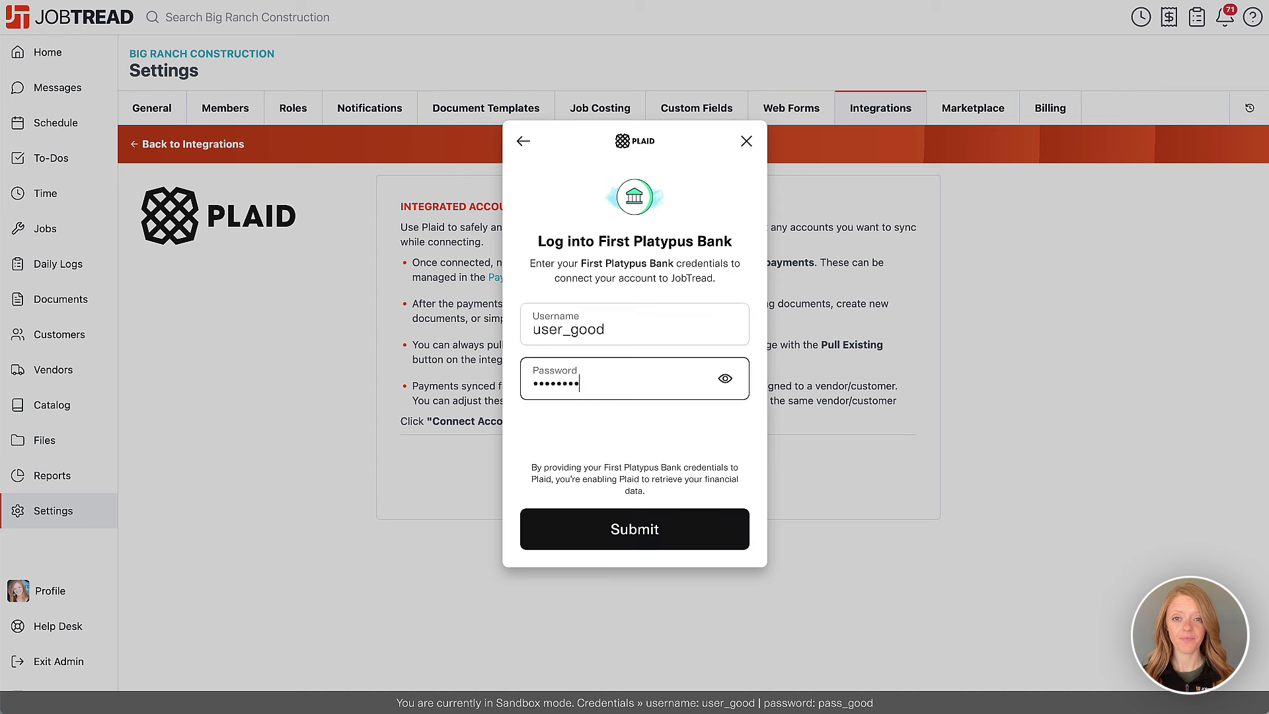
left_click(669, 527)
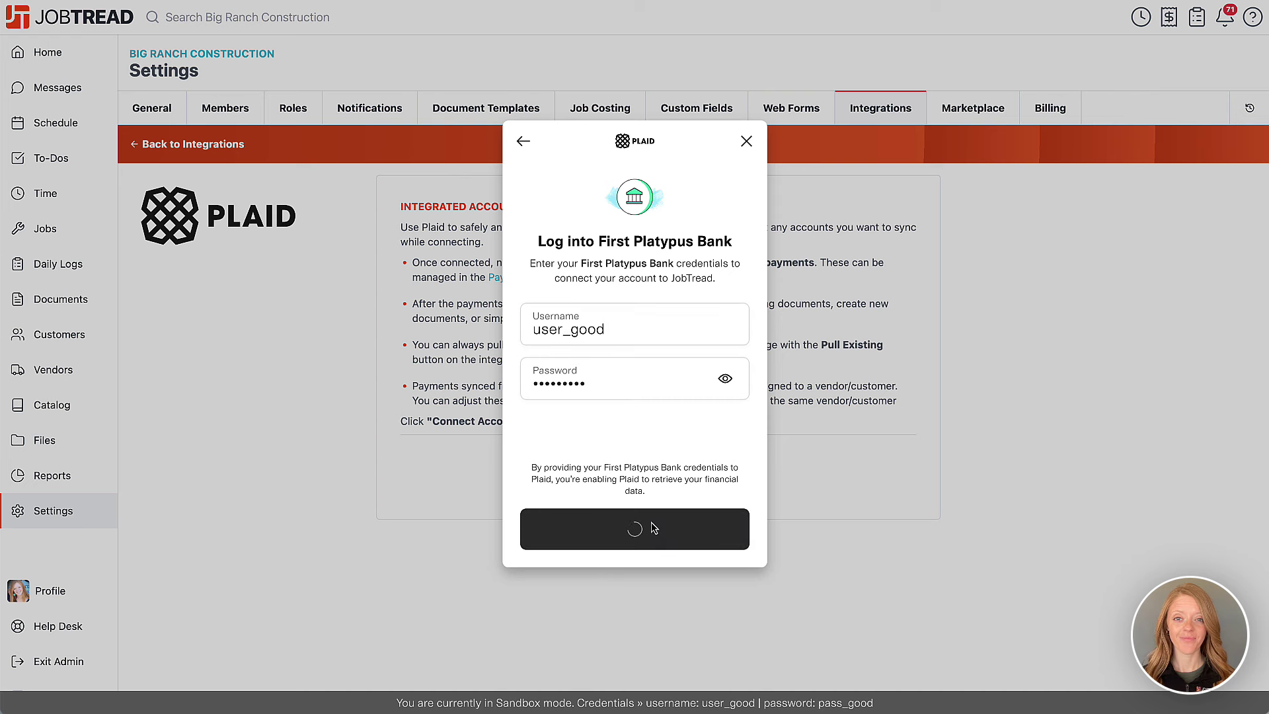
Share the Plaid Checking, Plaid Credit Card and Plaid Business Credit Card accounts and finish linking them.
scroll(680, 391, "down", 3)
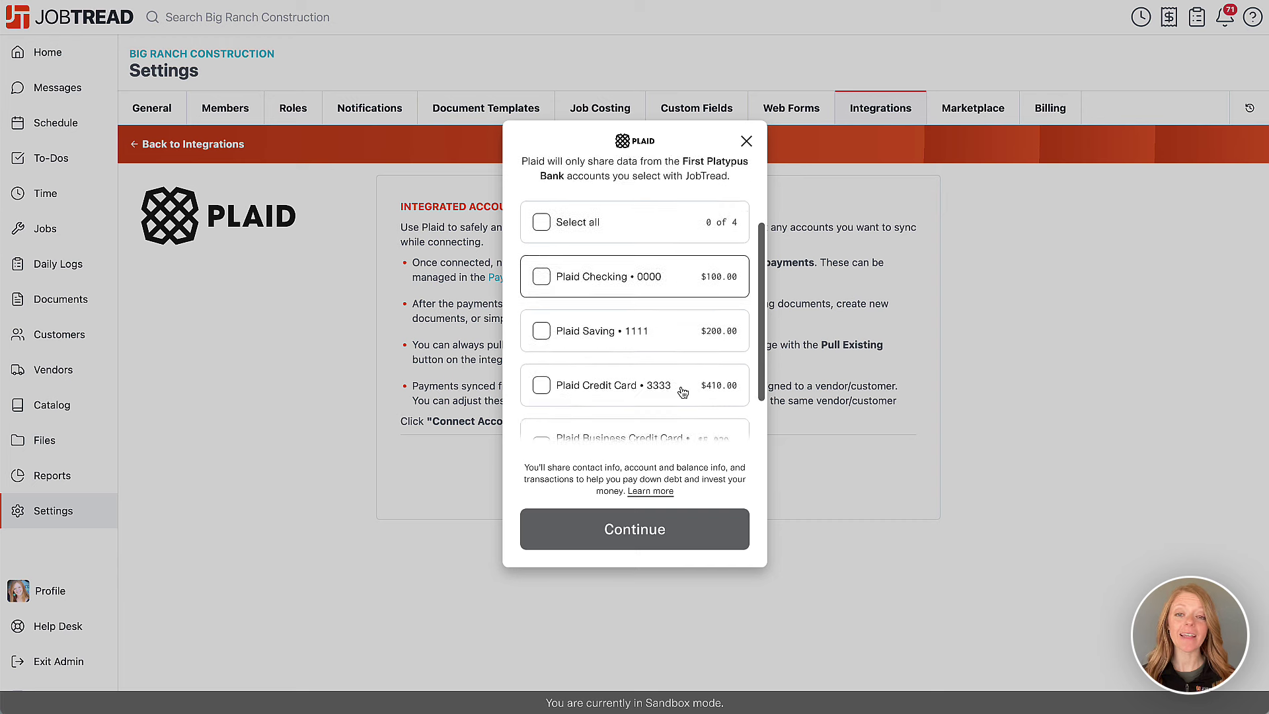
left_click(613, 337)
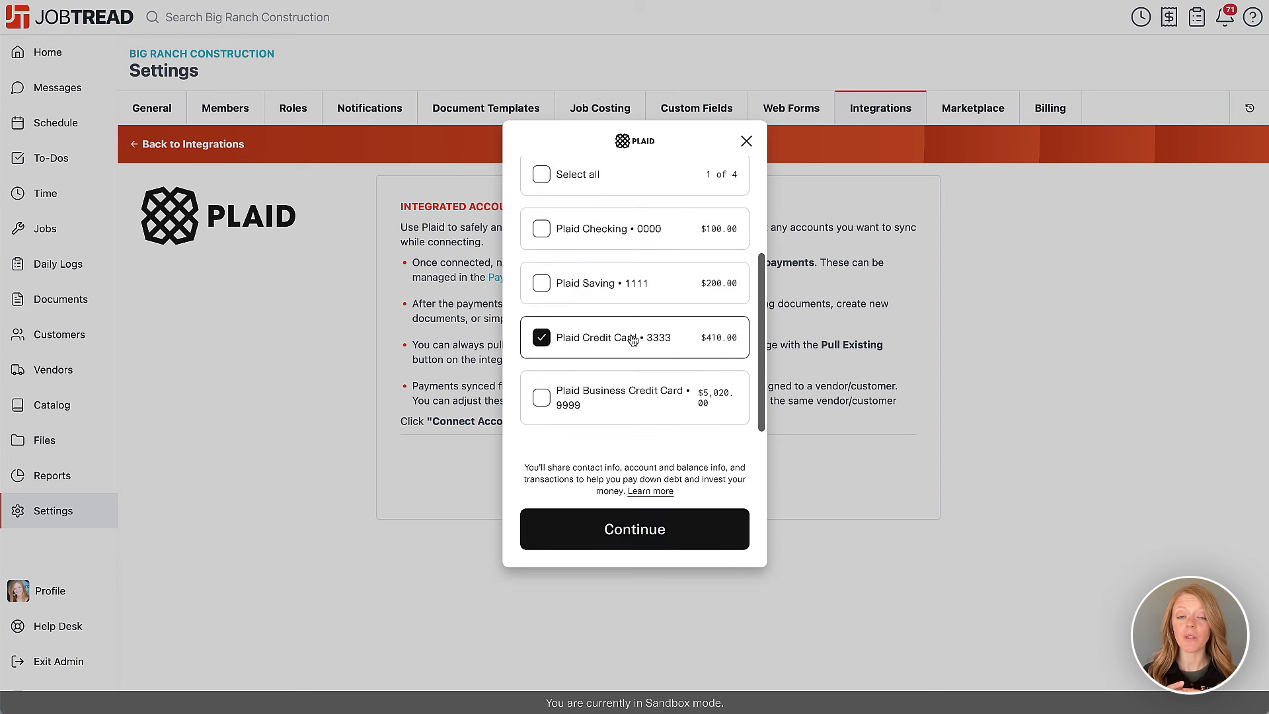
left_click(614, 406)
scroll(615, 406, "up", 1)
left_click(624, 291)
left_click(649, 541)
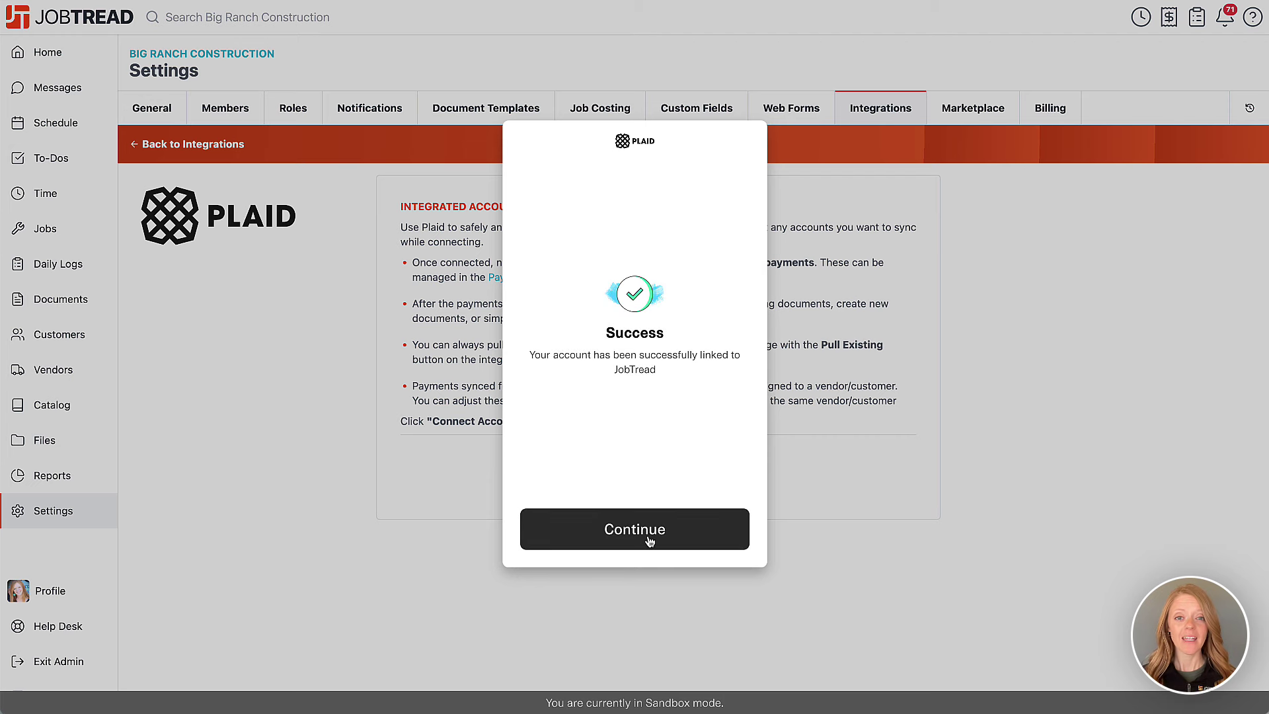
left_click(650, 541)
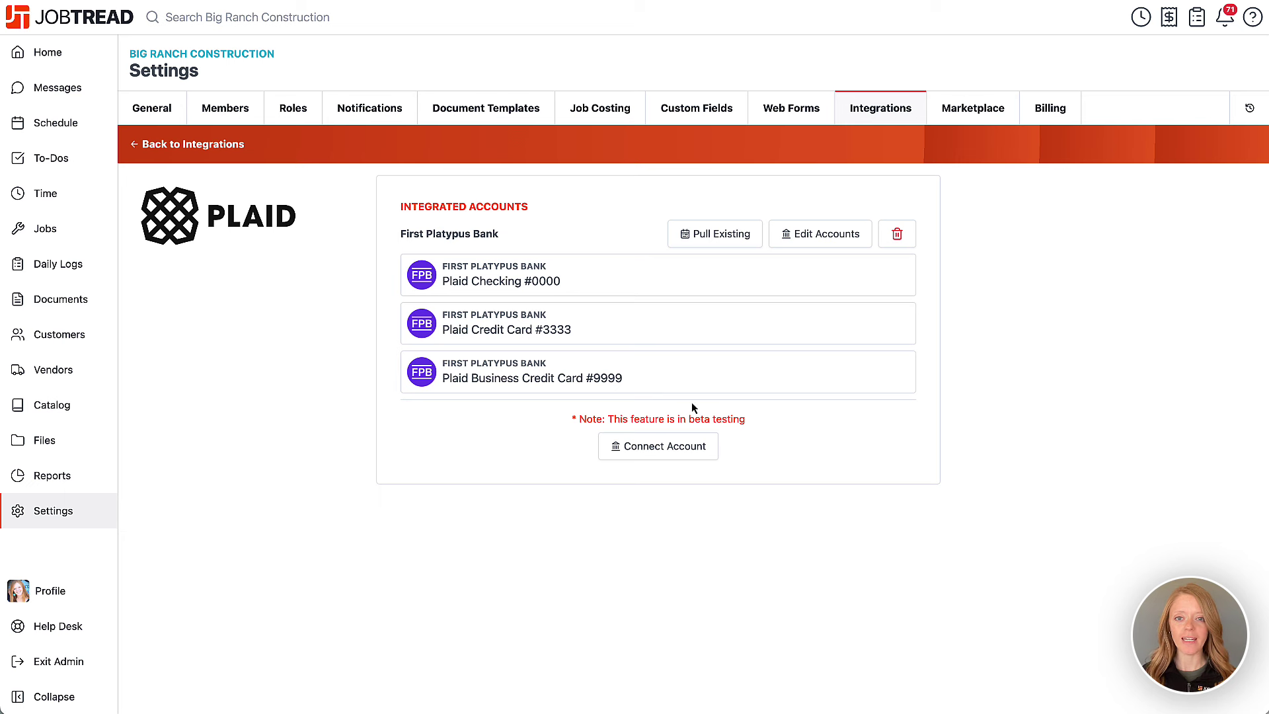
Pull existing transactions dated Dec 1, 2024 to Dec 31, 2024 for all three First Platypus Bank accounts.
left_click(731, 238)
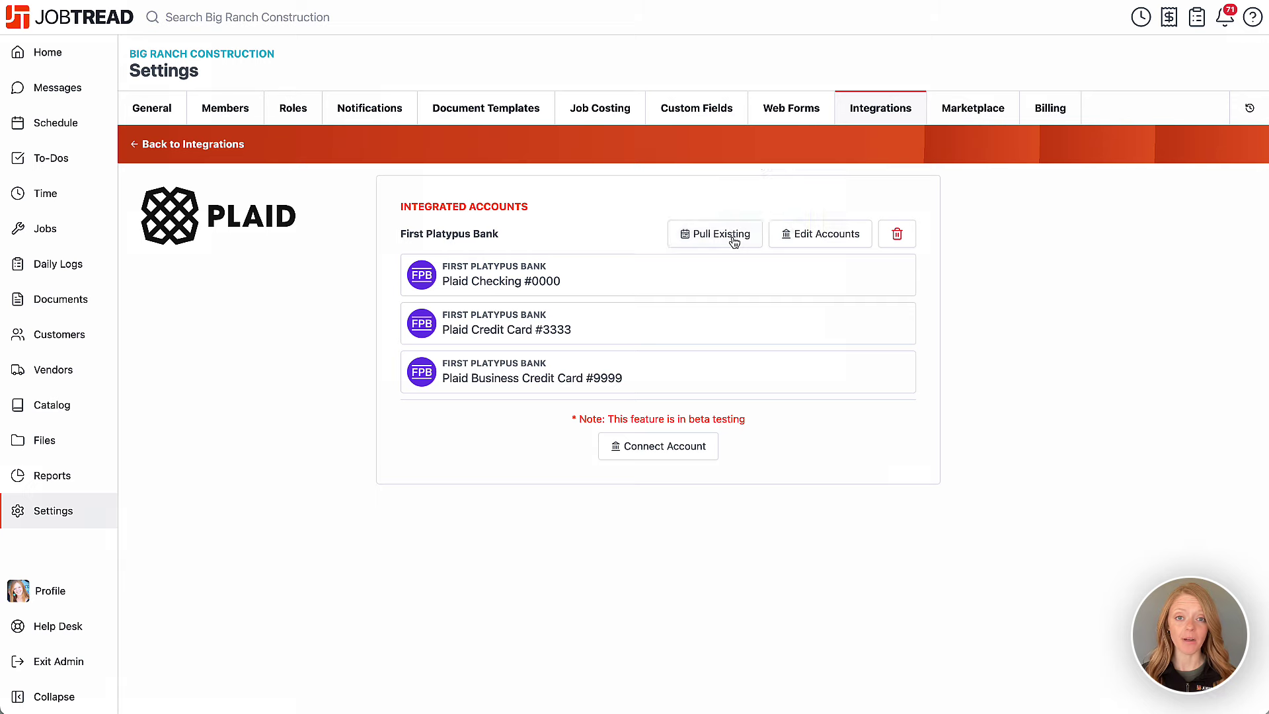
left_click(553, 133)
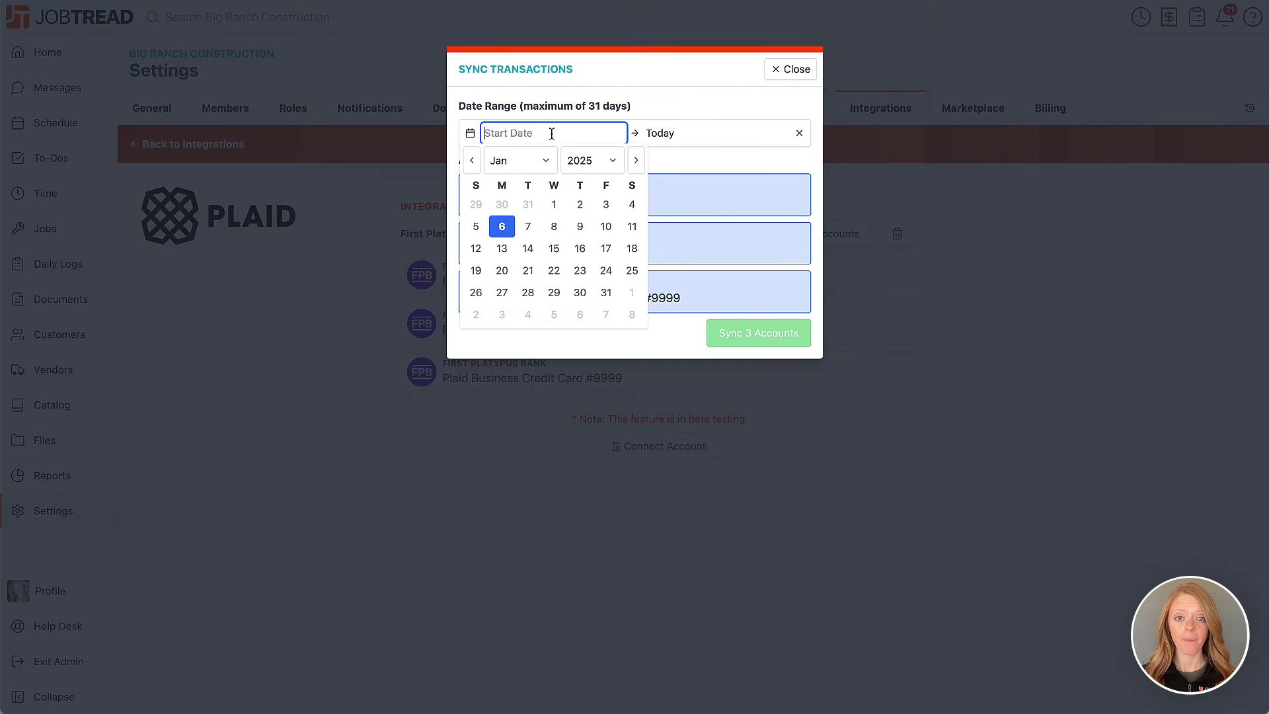
left_click(471, 161)
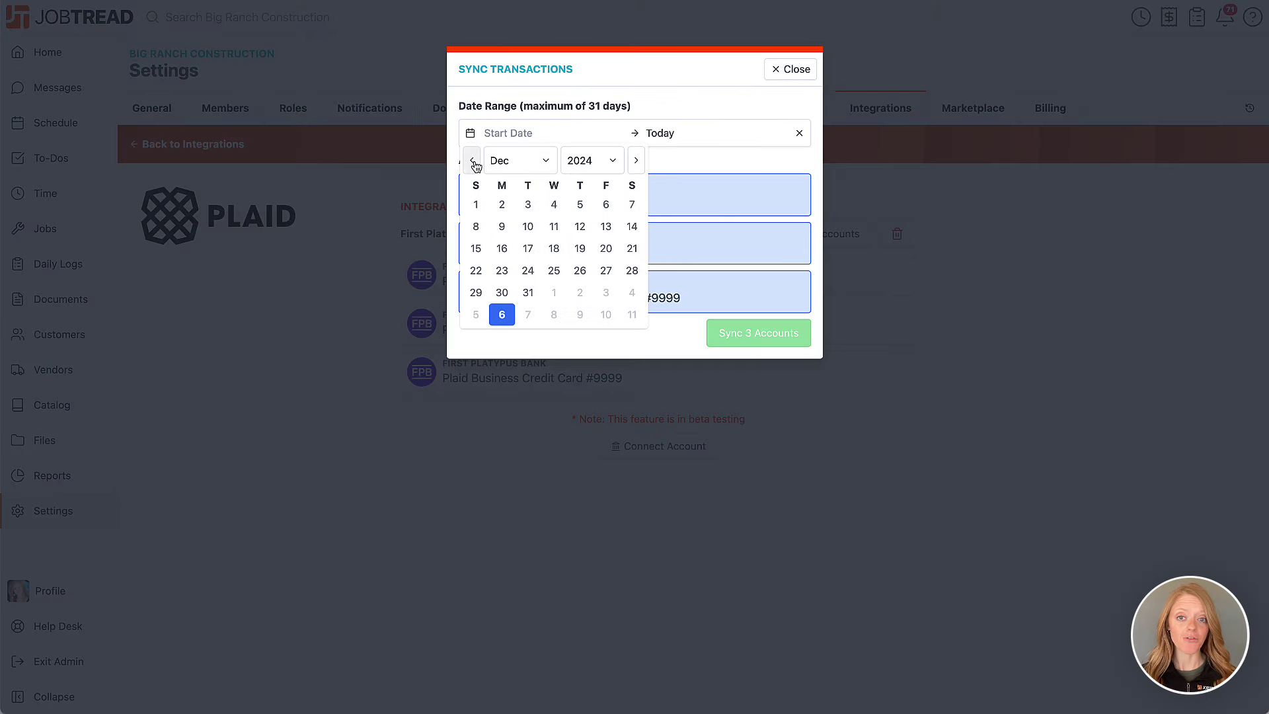
left_click(476, 205)
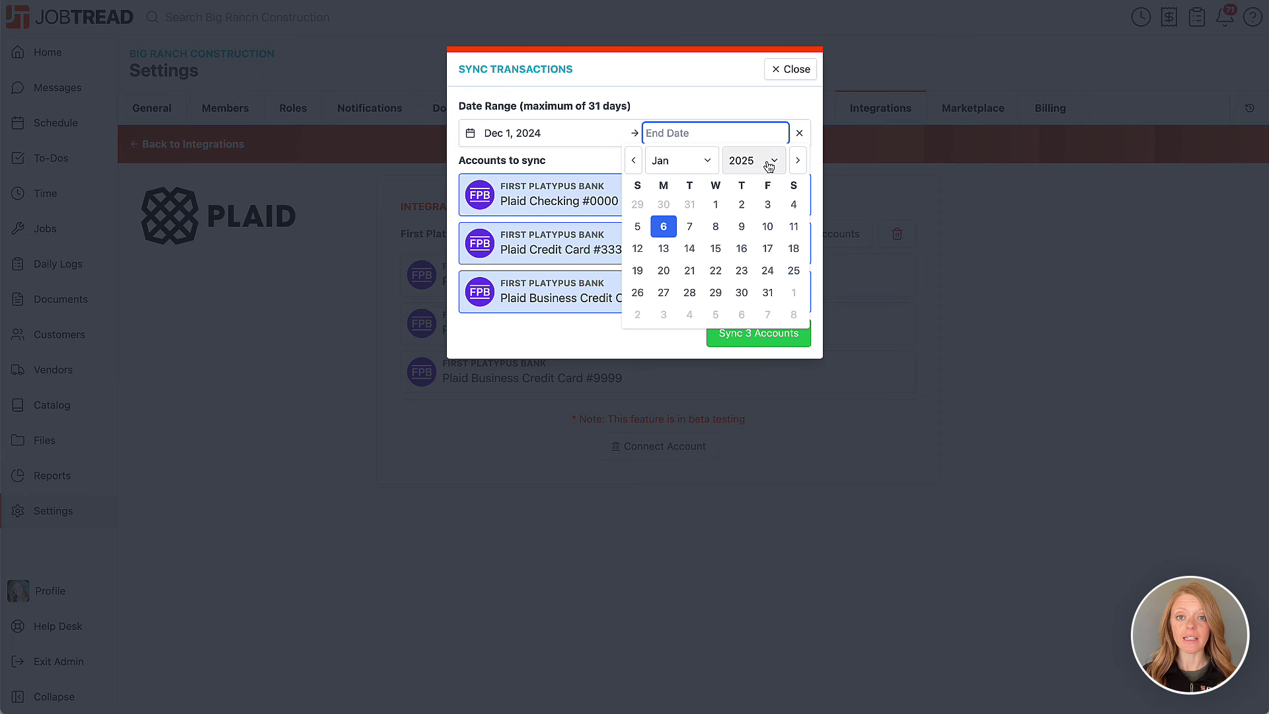
left_click(636, 168)
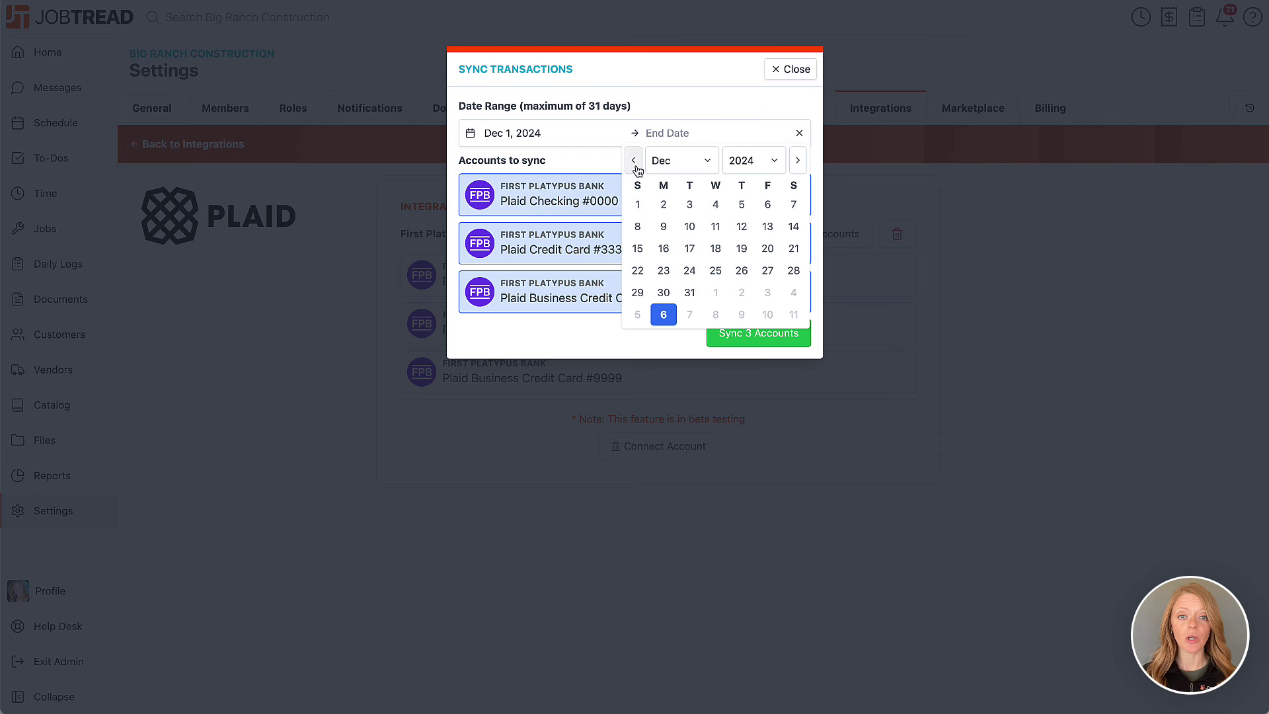
left_click(688, 295)
left_click(721, 202)
left_click(738, 210)
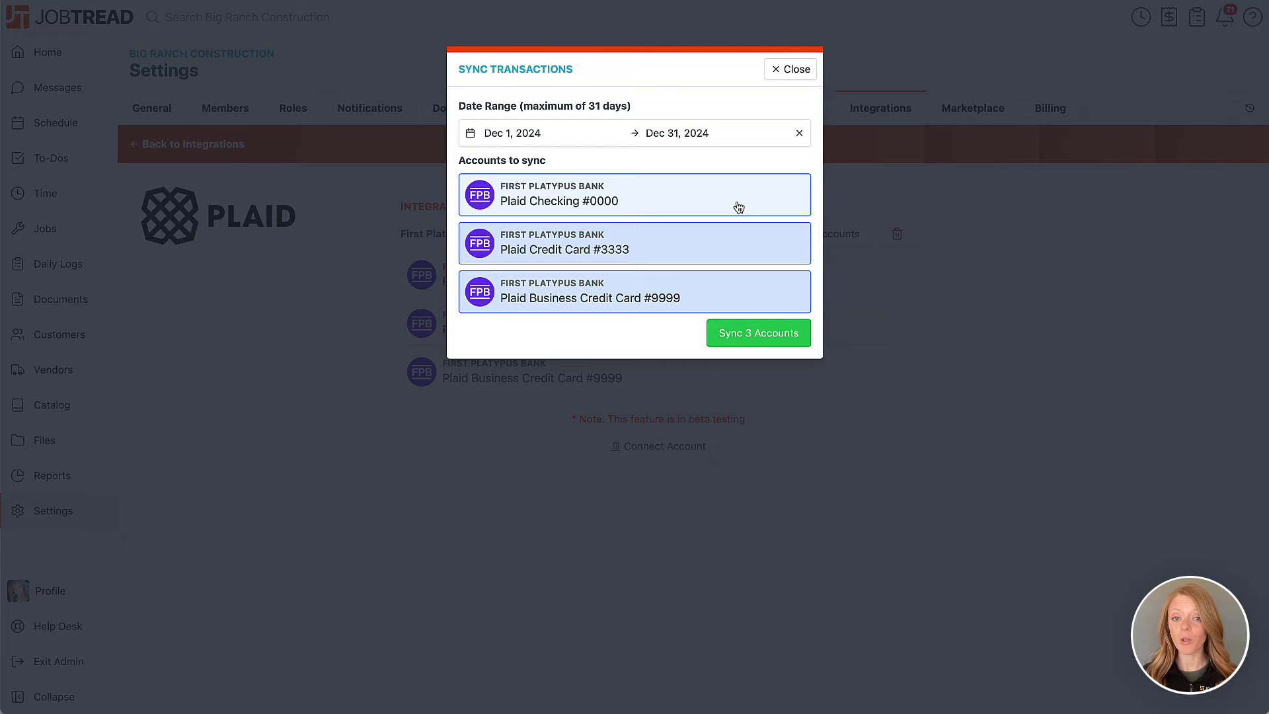
left_click(753, 335)
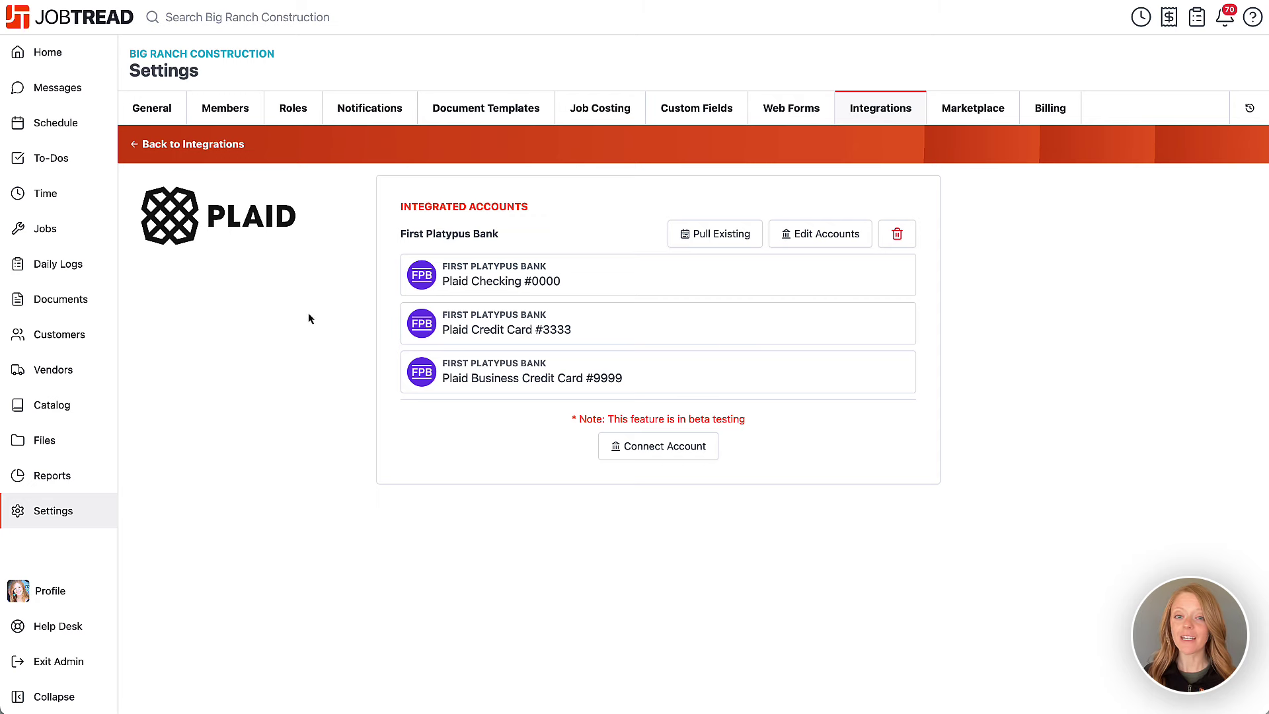
Open the company's payments list, look across its columns, and switch it from All Payments to the Plaid View.
left_click(90, 308)
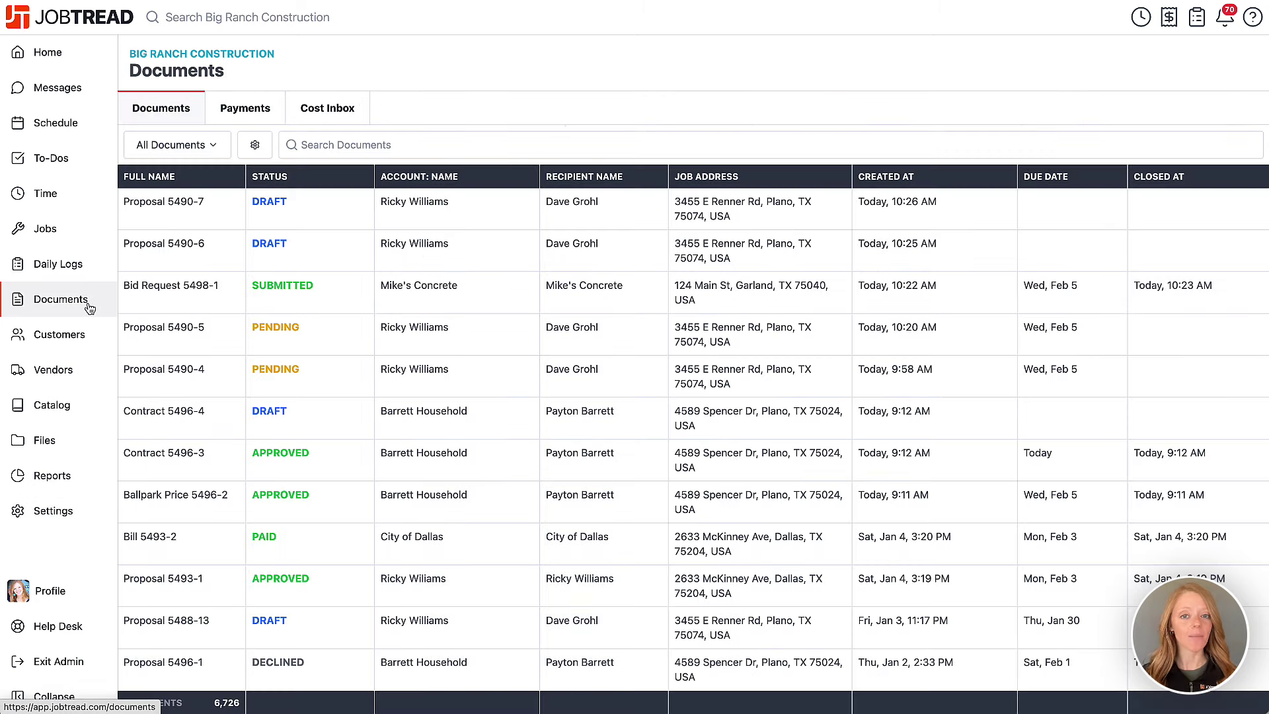
left_click(271, 115)
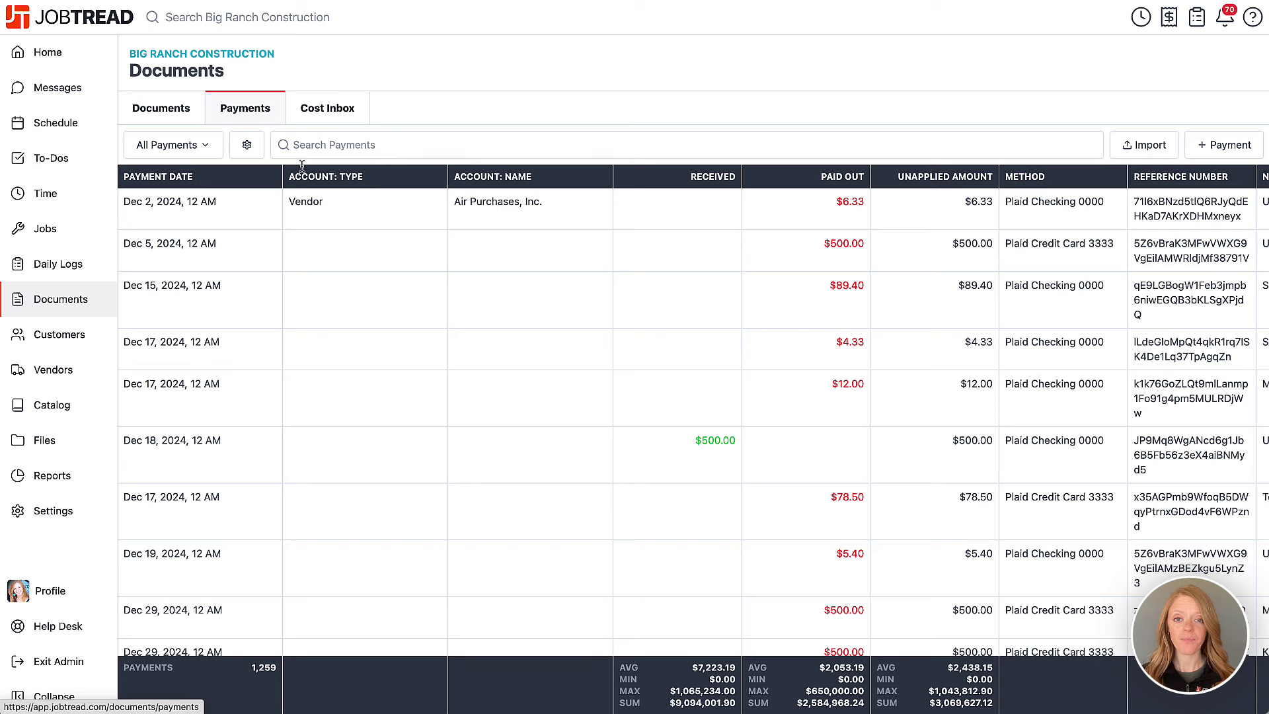
scroll(342, 238, "right", 2)
scroll(342, 238, "right", 5)
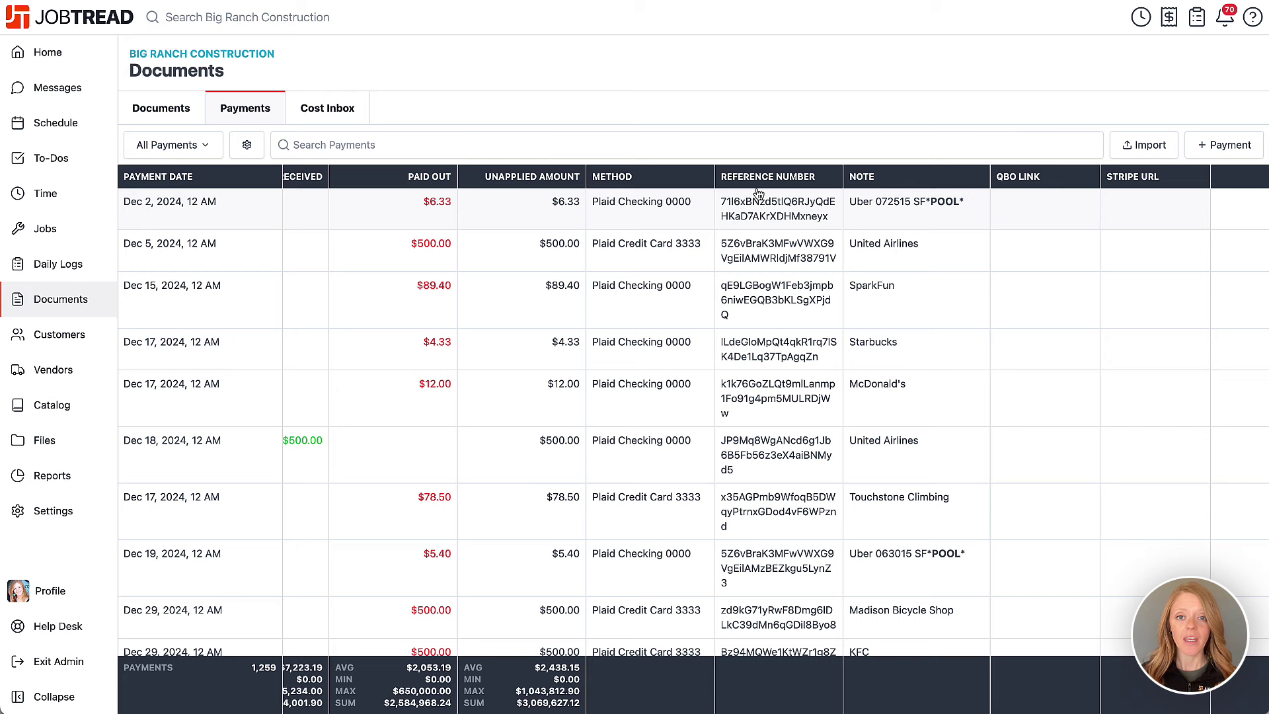
left_click(206, 151)
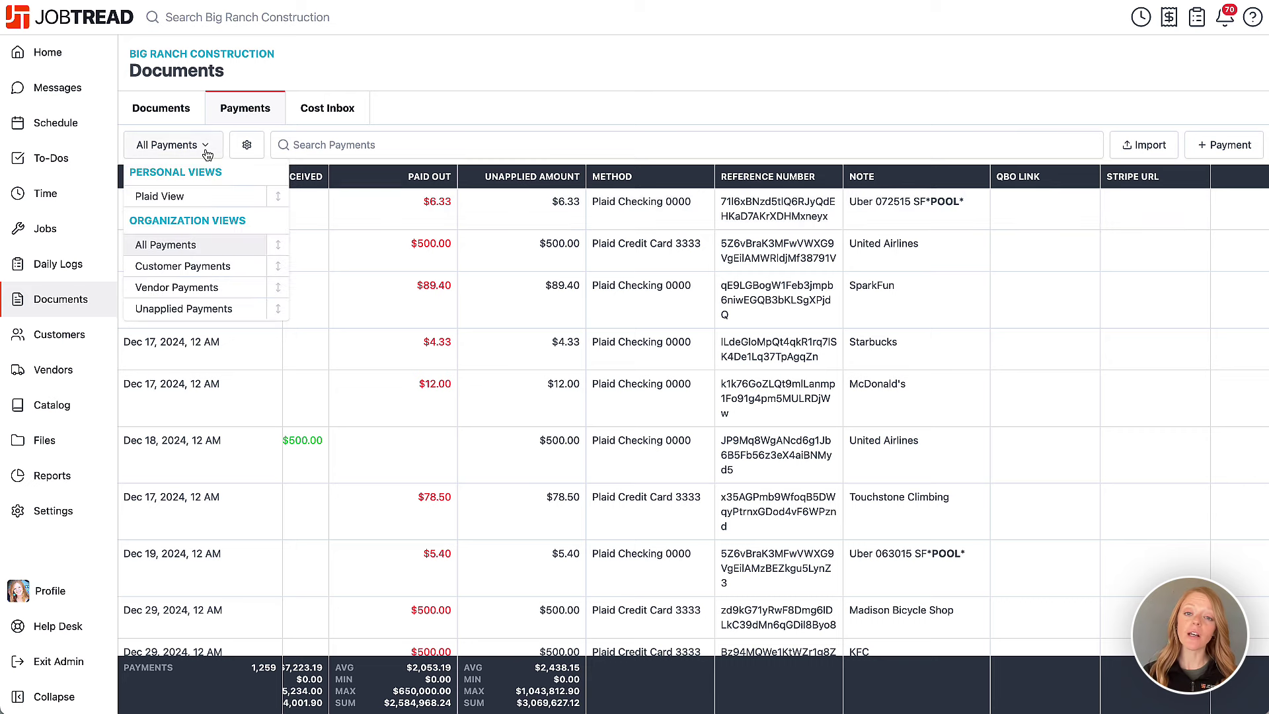
left_click(206, 196)
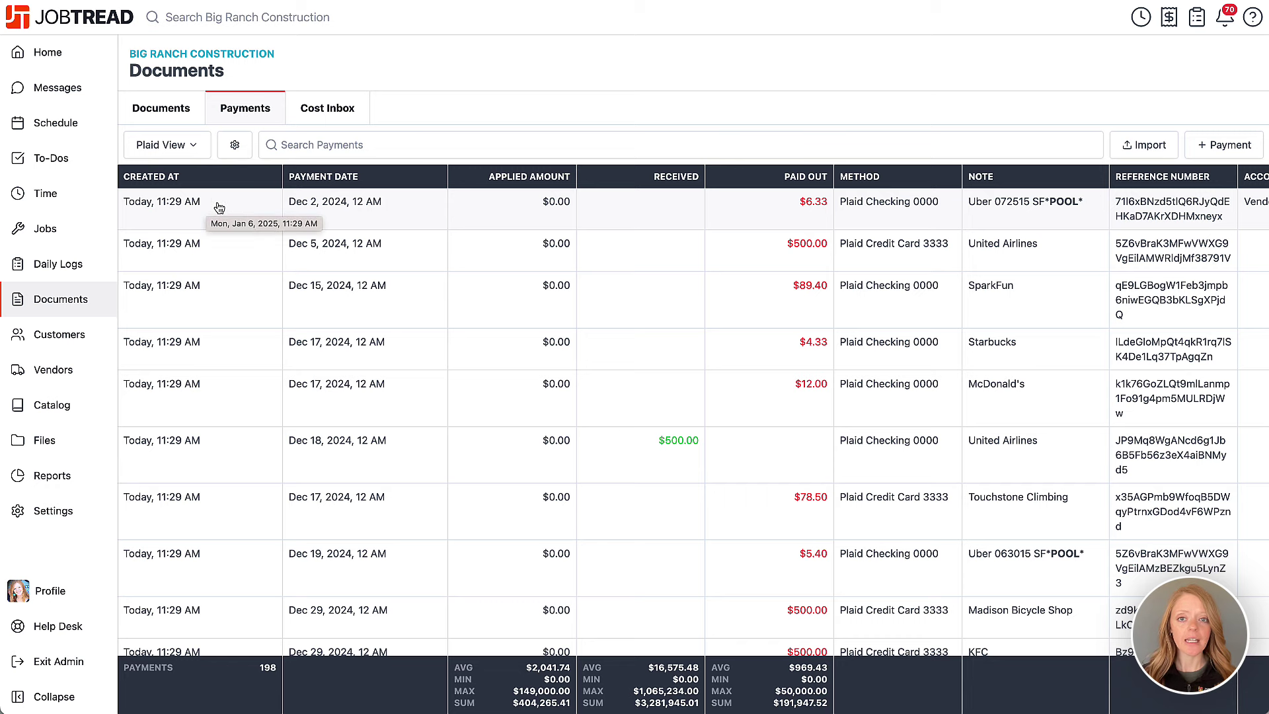
Try customizing the Plaid View by turning off the Created At field, checking its sort and filters, and saving it as a new view.
left_click(235, 145)
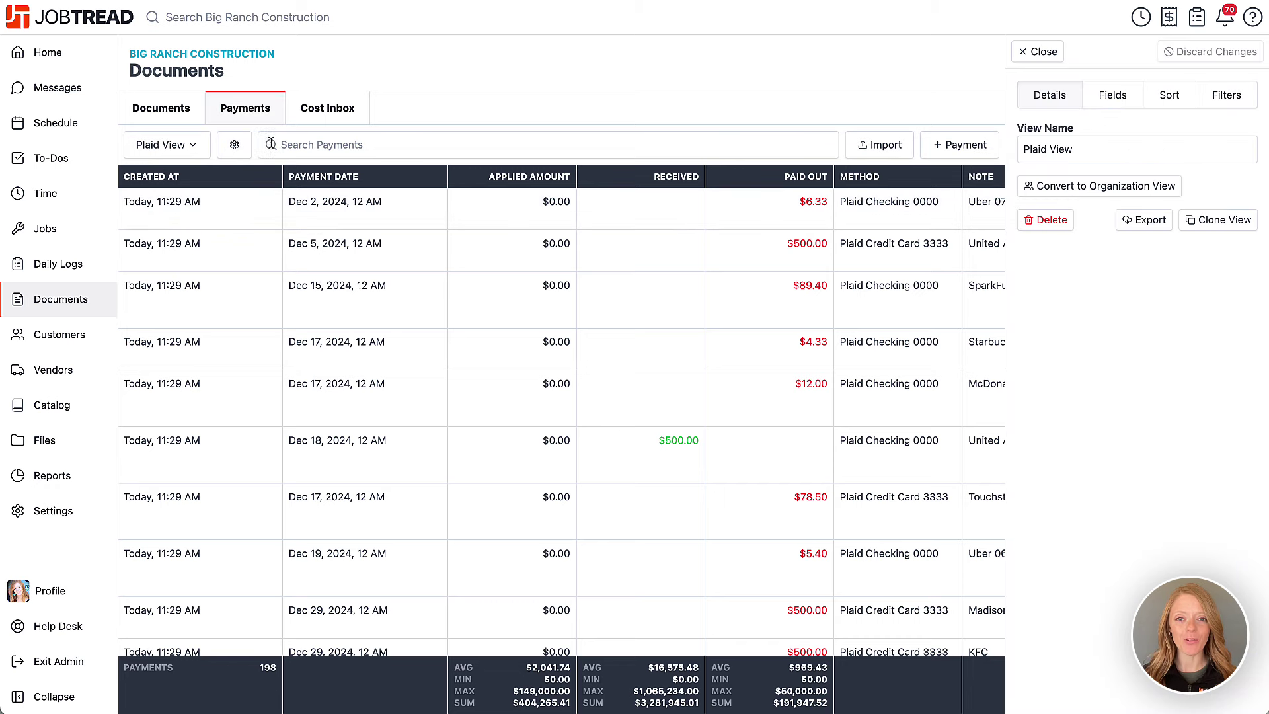
left_click(1123, 100)
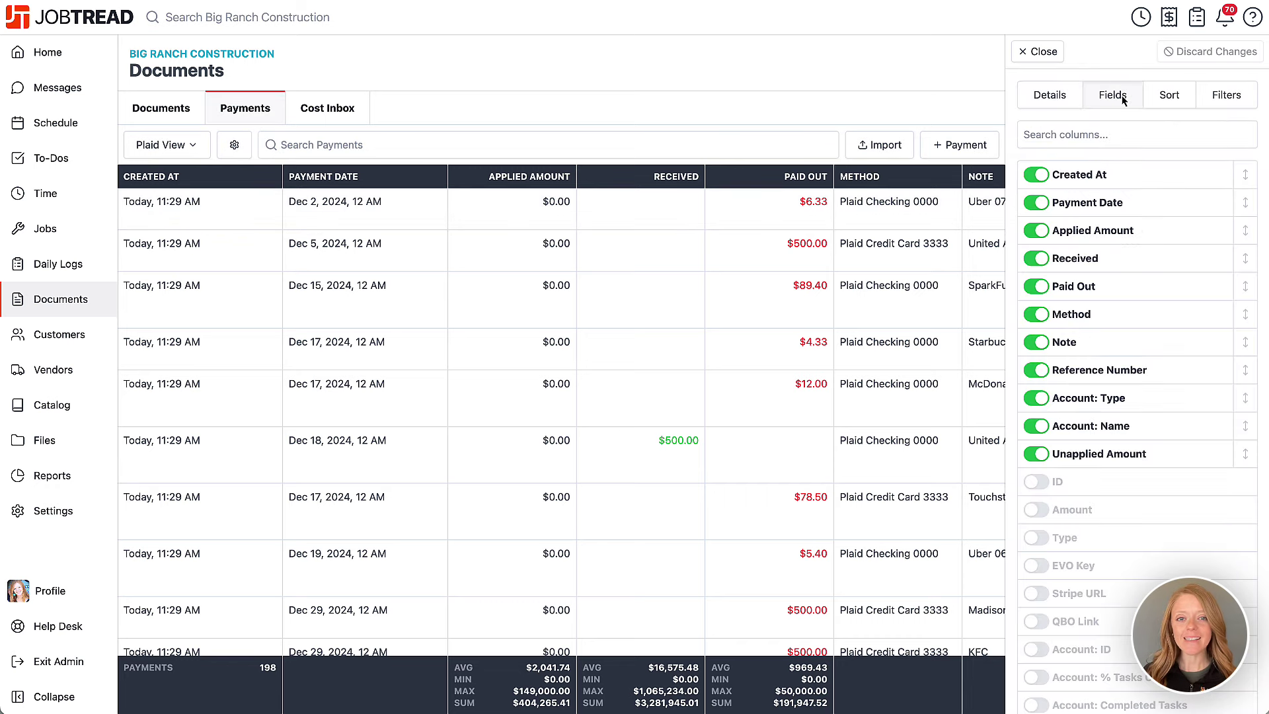
left_click(1035, 175)
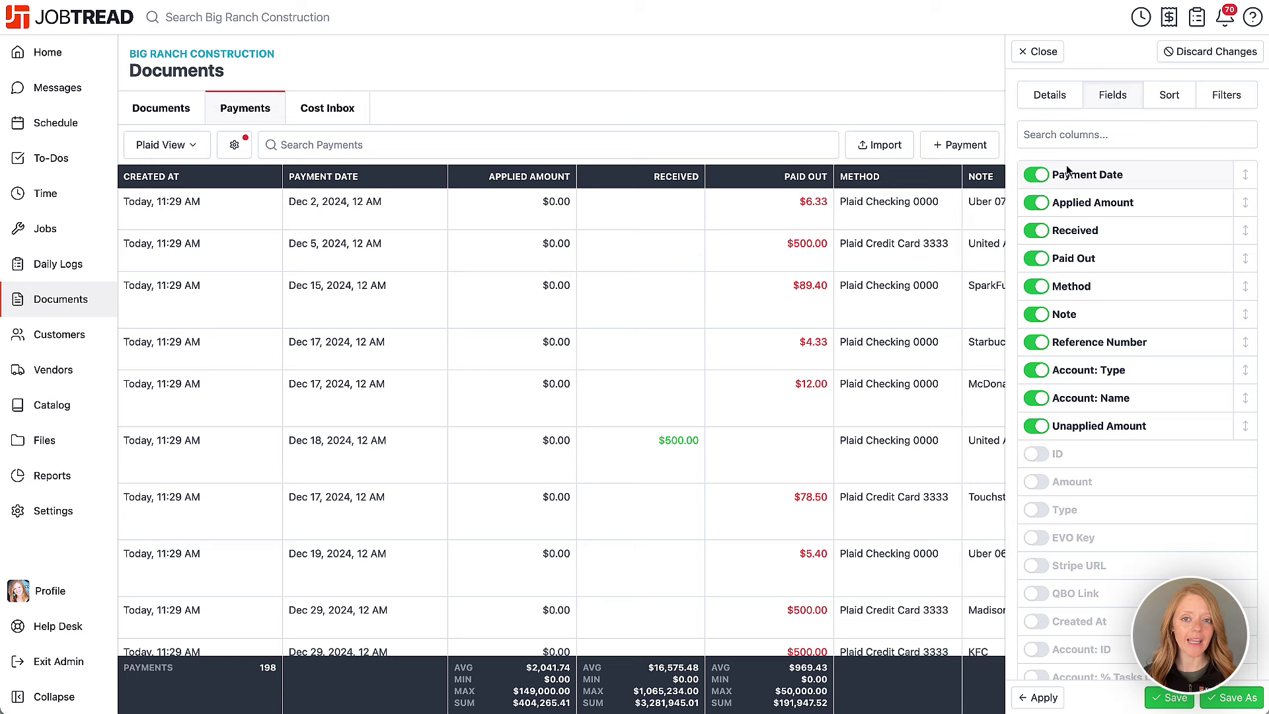
left_click(1169, 96)
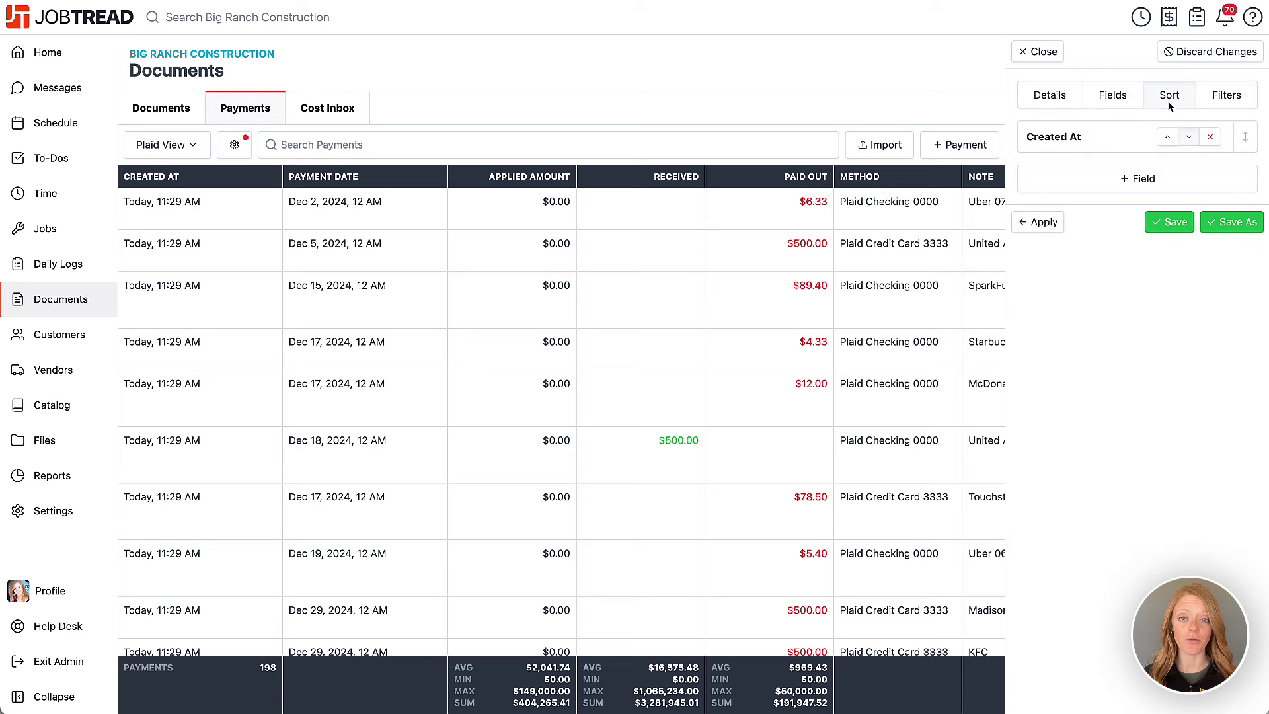
left_click(1216, 96)
left_click(1220, 239)
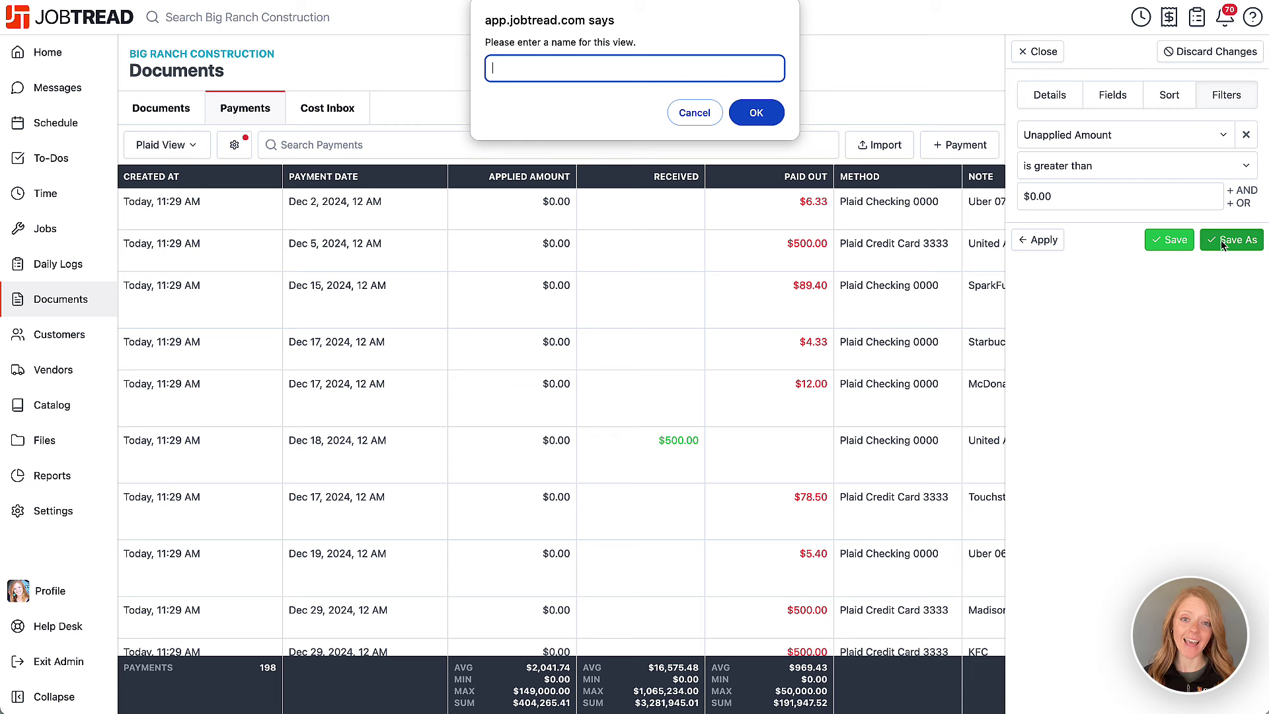
left_click(711, 111)
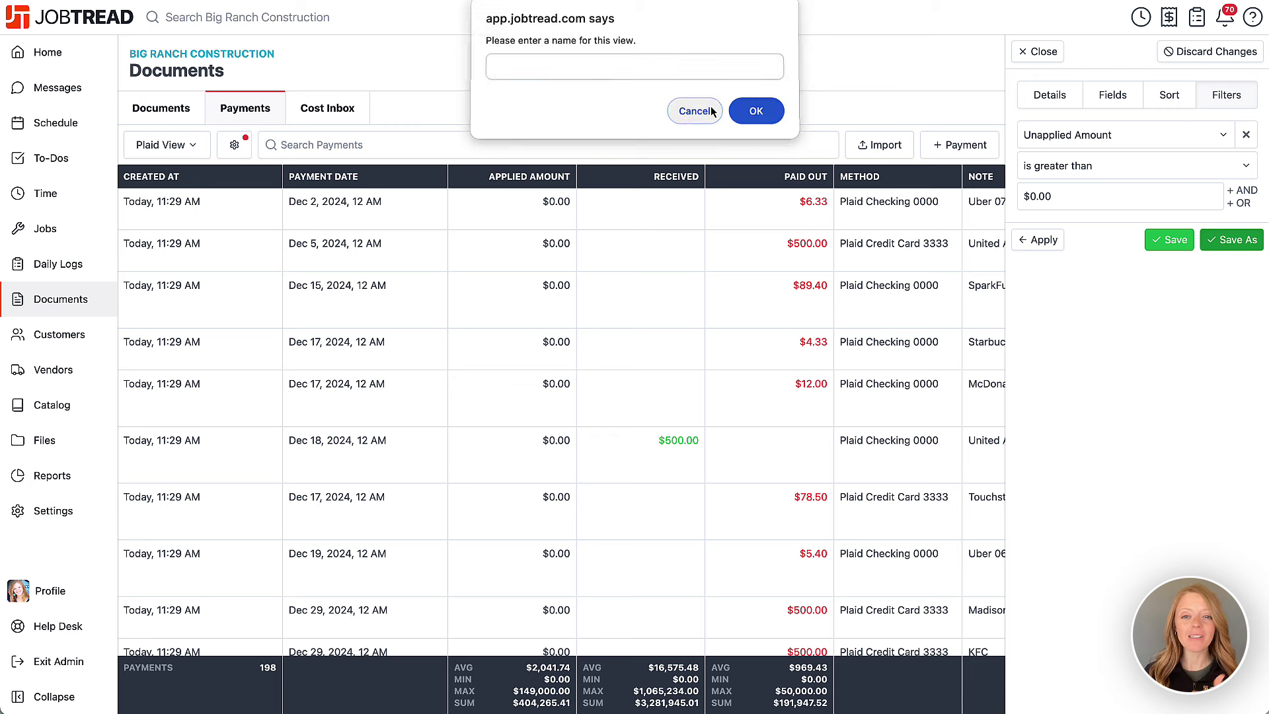
left_click(1041, 53)
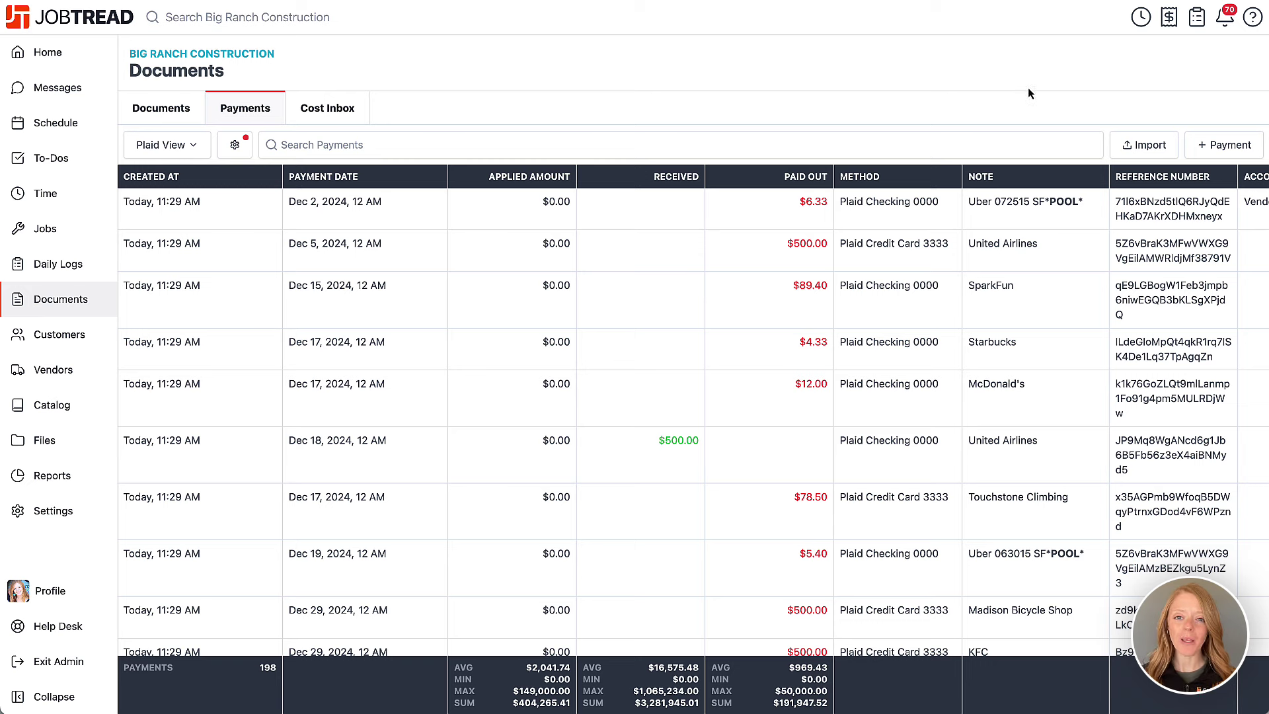
Open the Dec 15, 2024 SparkFun payment and choose 1 - ABC Vendor as its account.
left_click(908, 291)
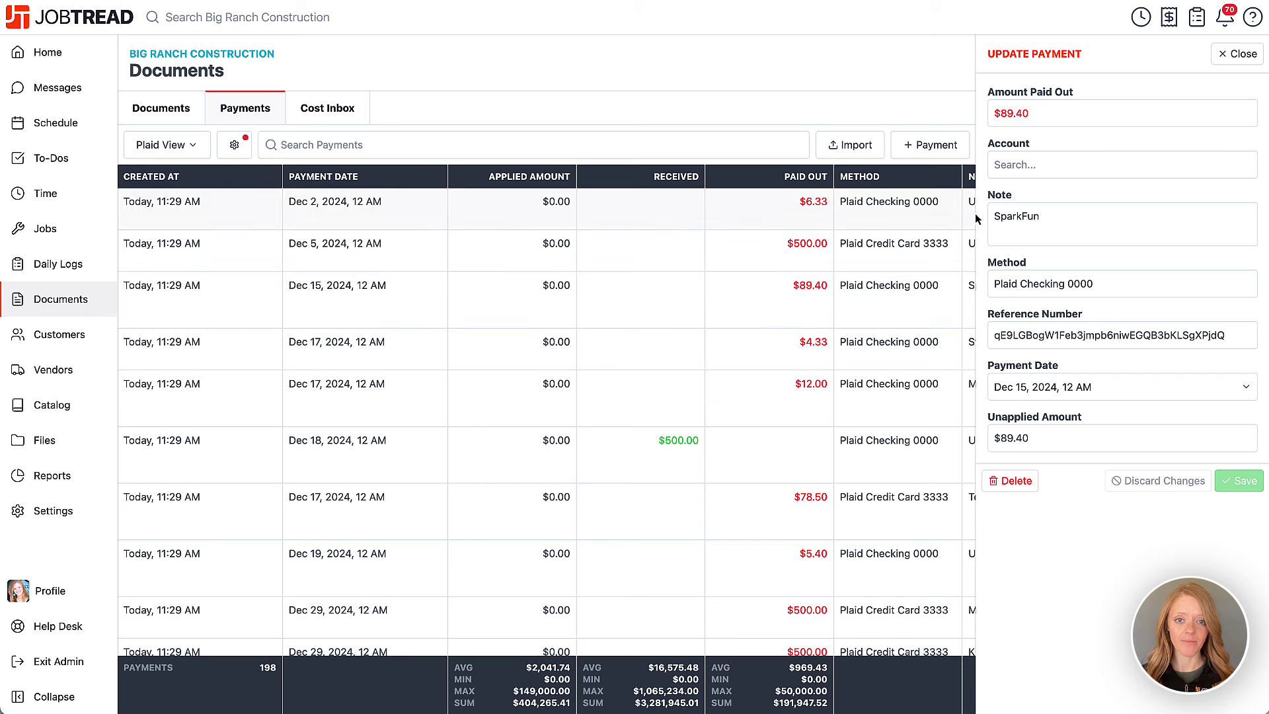
left_click(1016, 164)
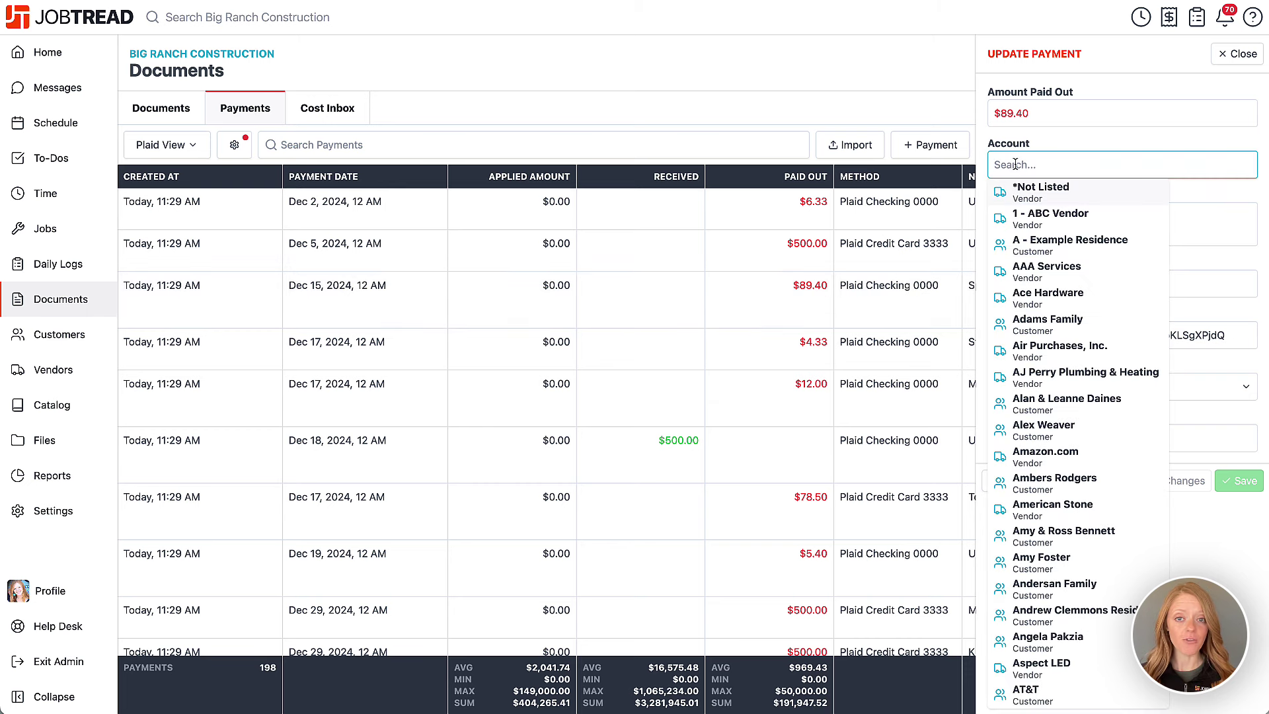
left_click(1020, 217)
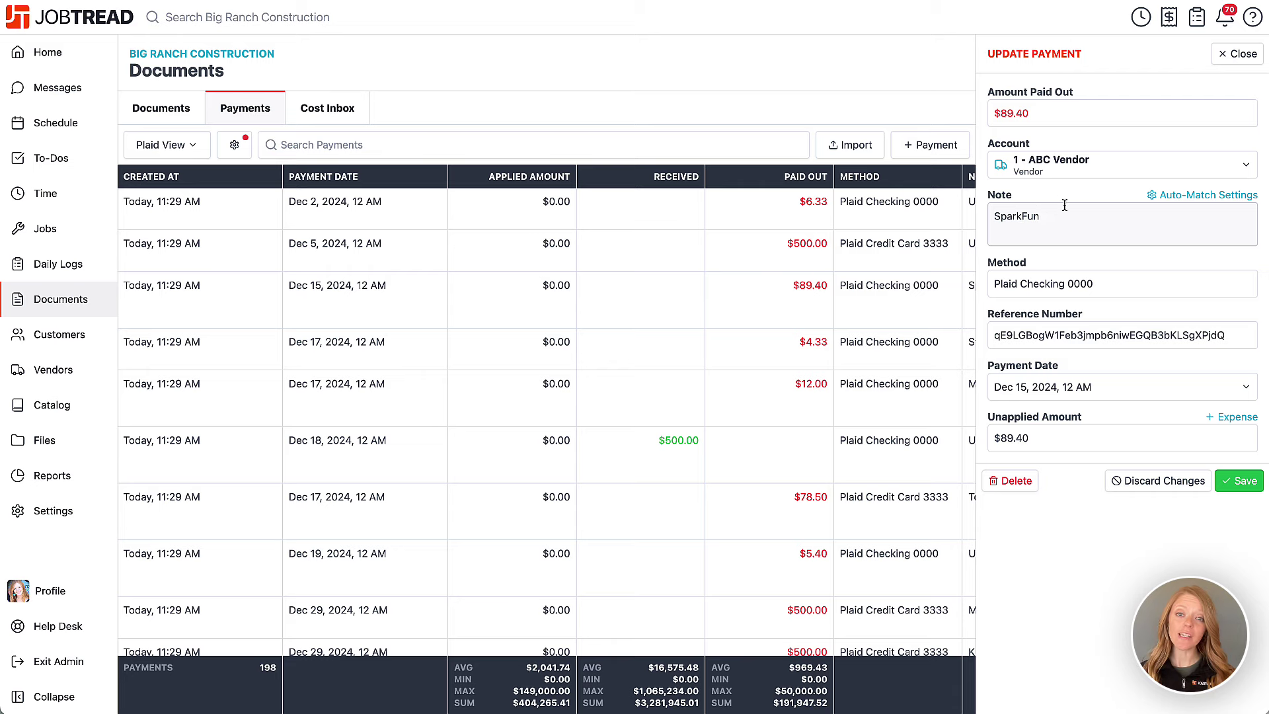
In the auto-match settings for 1 - ABC Vendor, add United as a descriptor alongside SparkFun and save.
left_click(1168, 198)
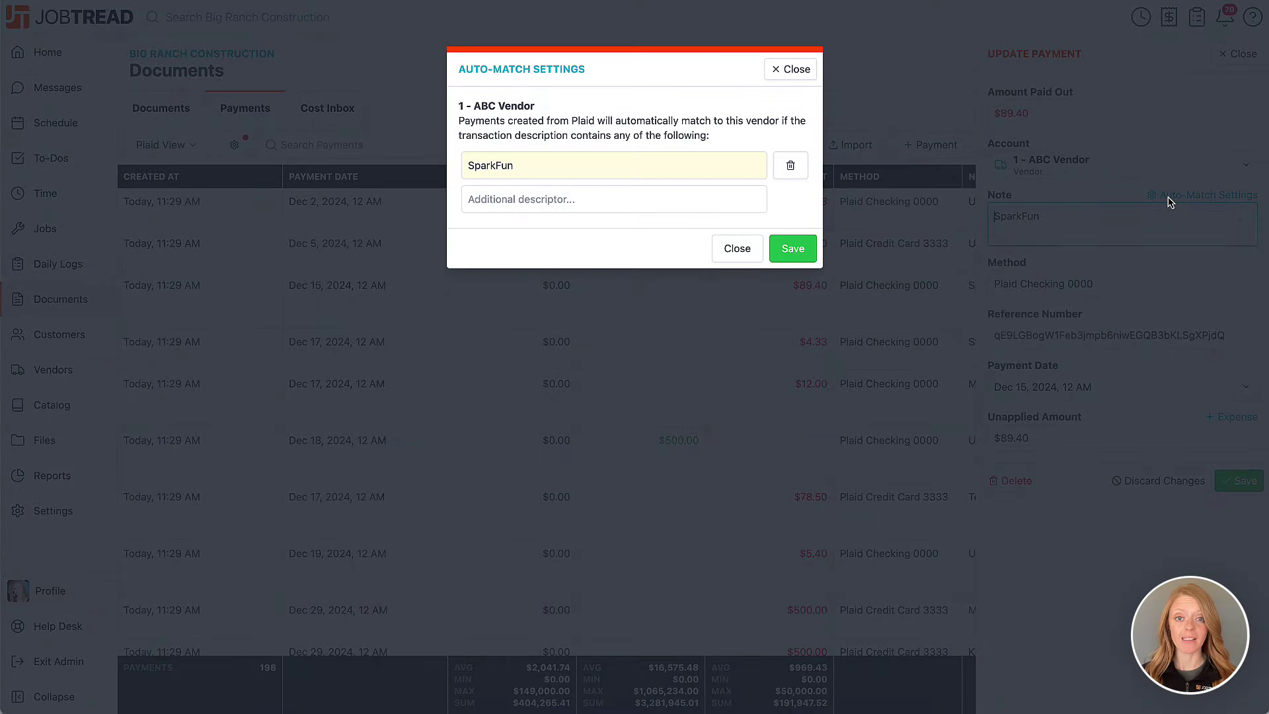
left_click(718, 200)
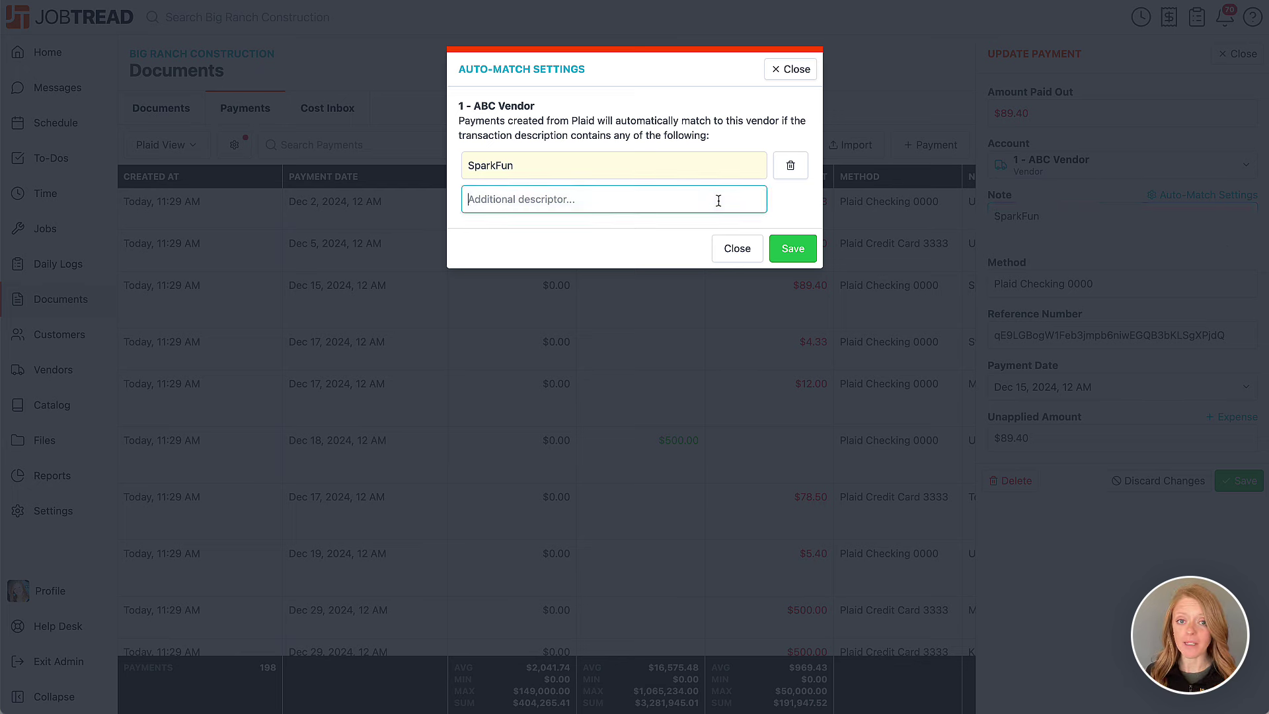
type("United")
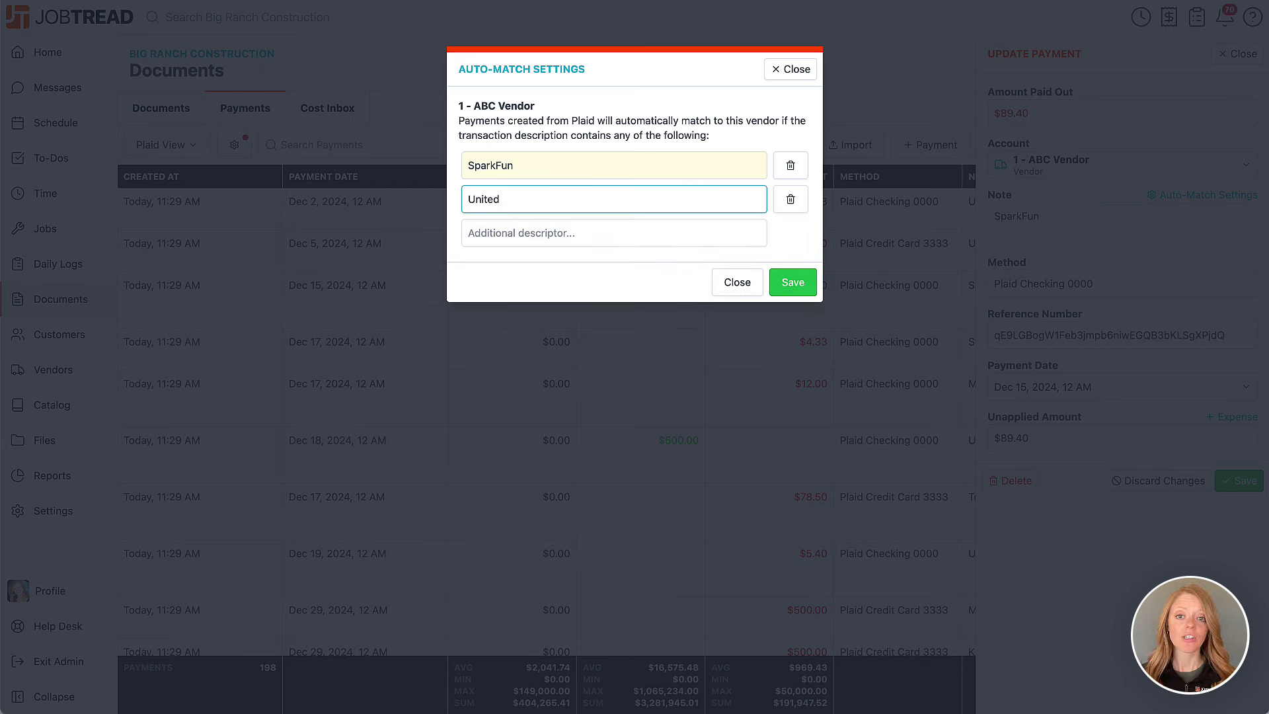
left_click(794, 283)
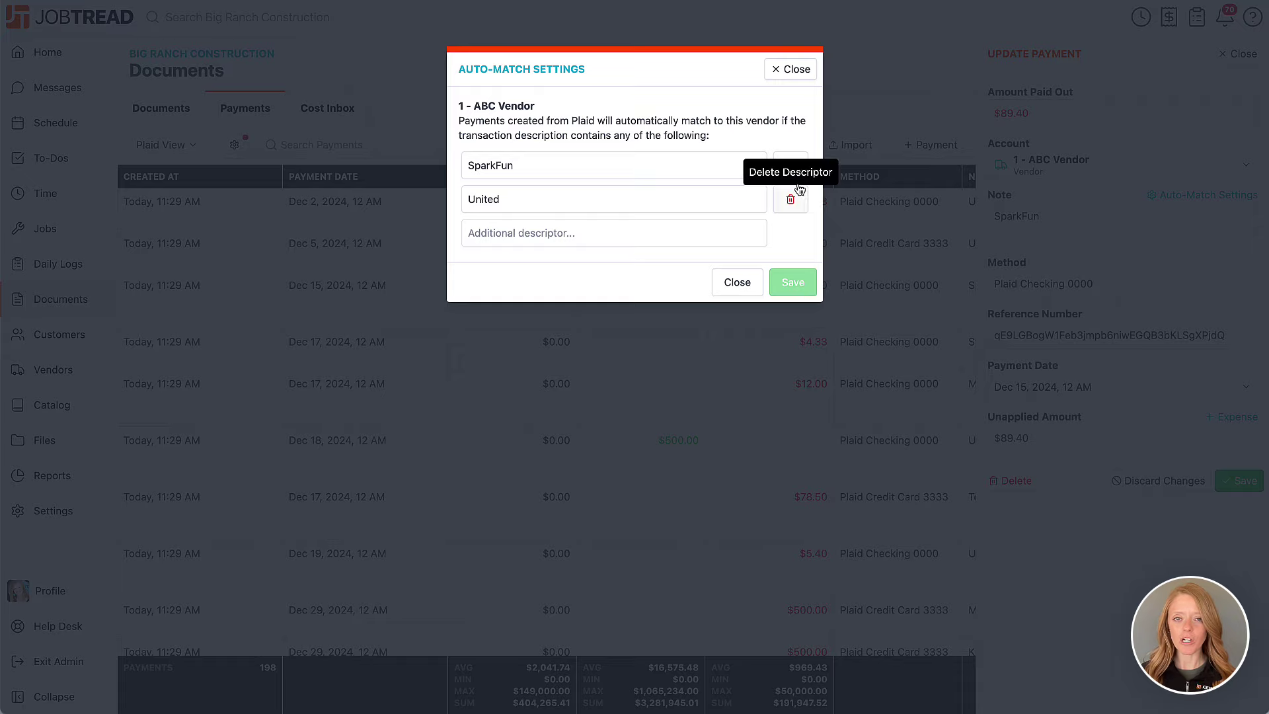
Try recording an expense from the SparkFun payment against Job 5490 with the Pre-Construction Design item, closing the form without creating it.
left_click(783, 74)
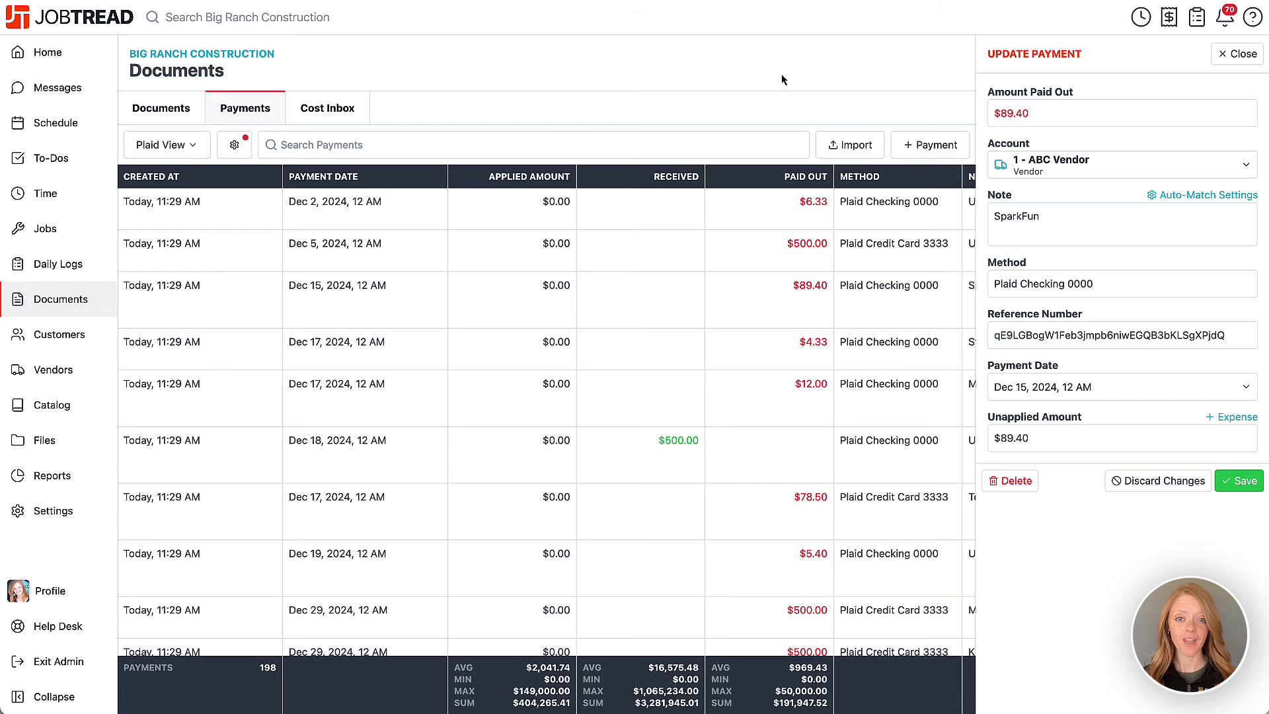
left_click(1223, 419)
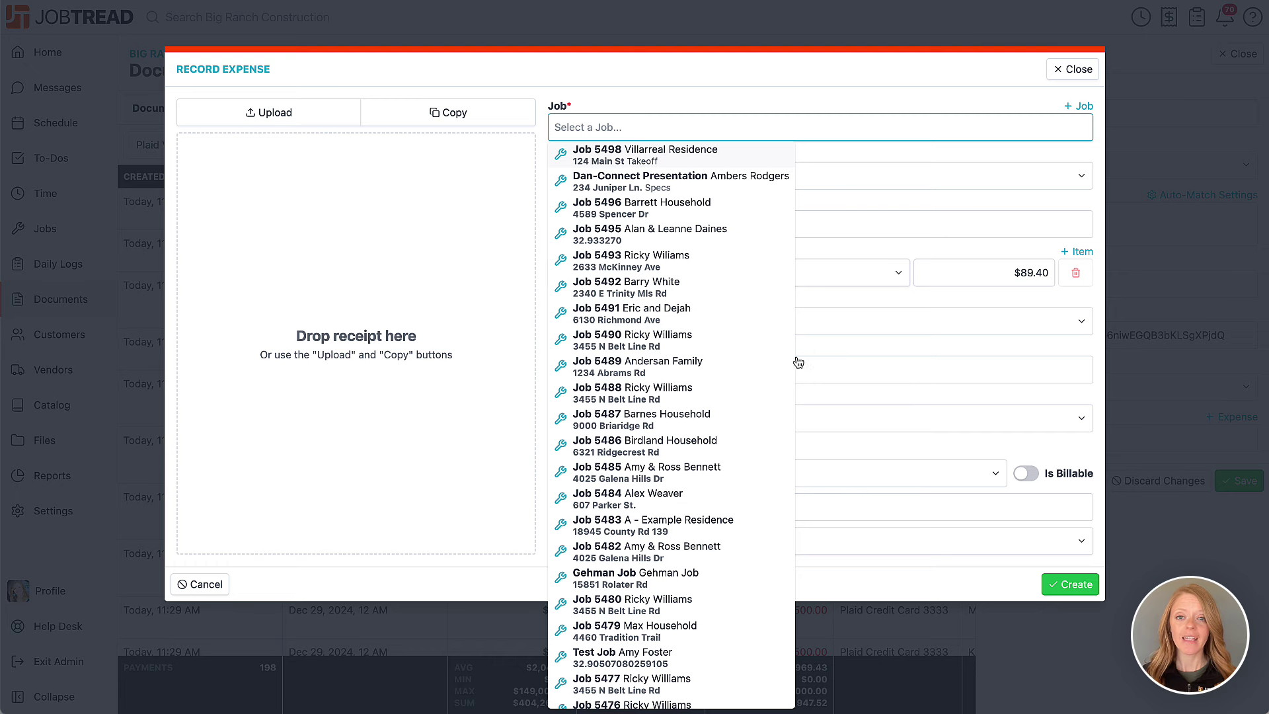
left_click(657, 340)
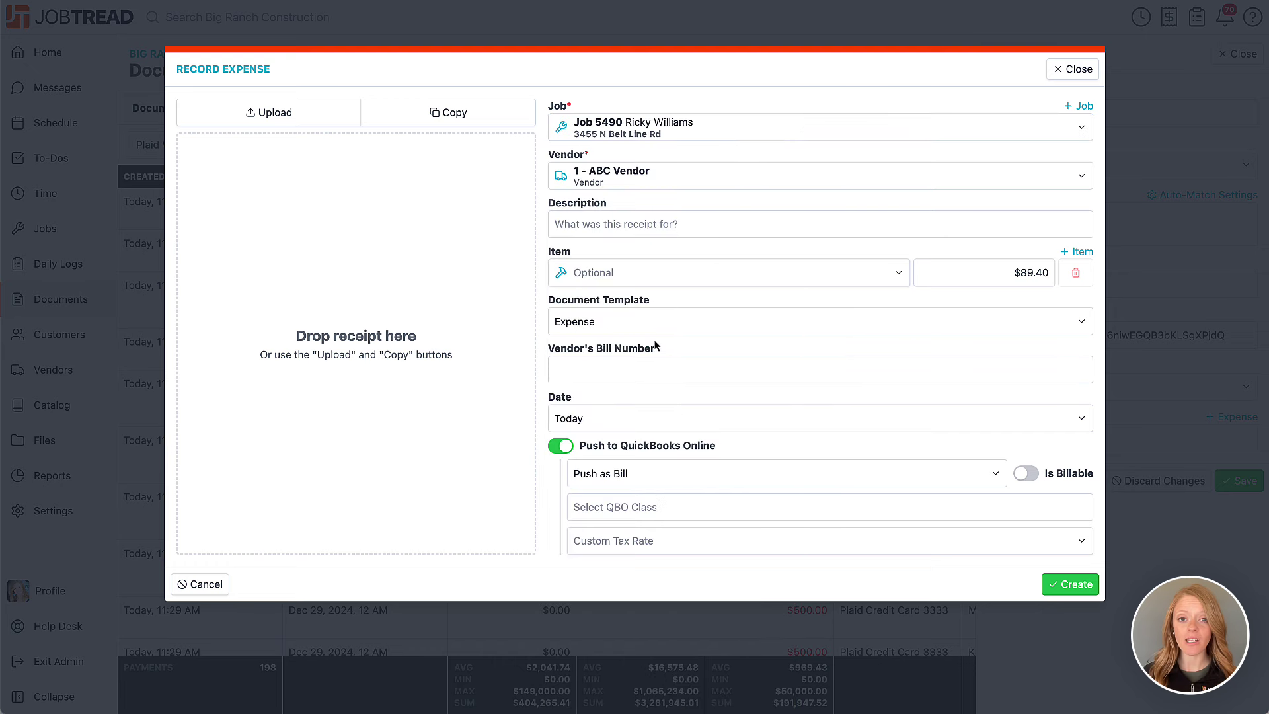
left_click(658, 275)
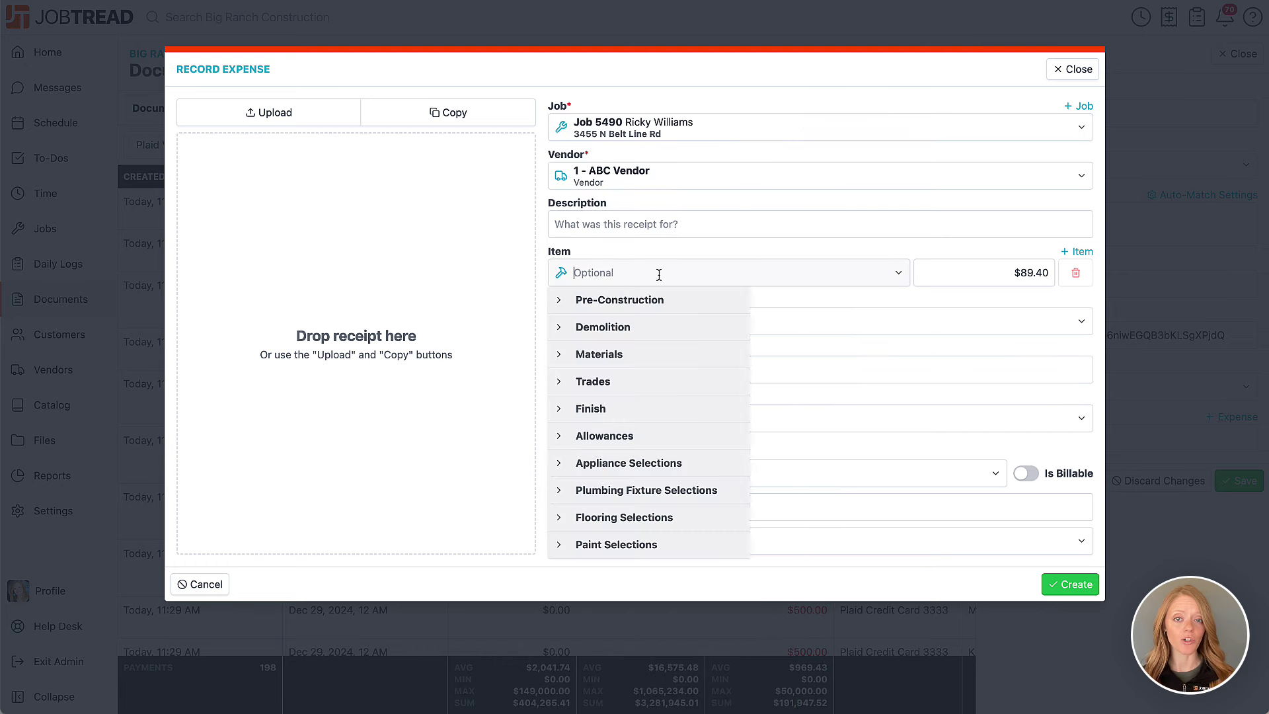
left_click(572, 300)
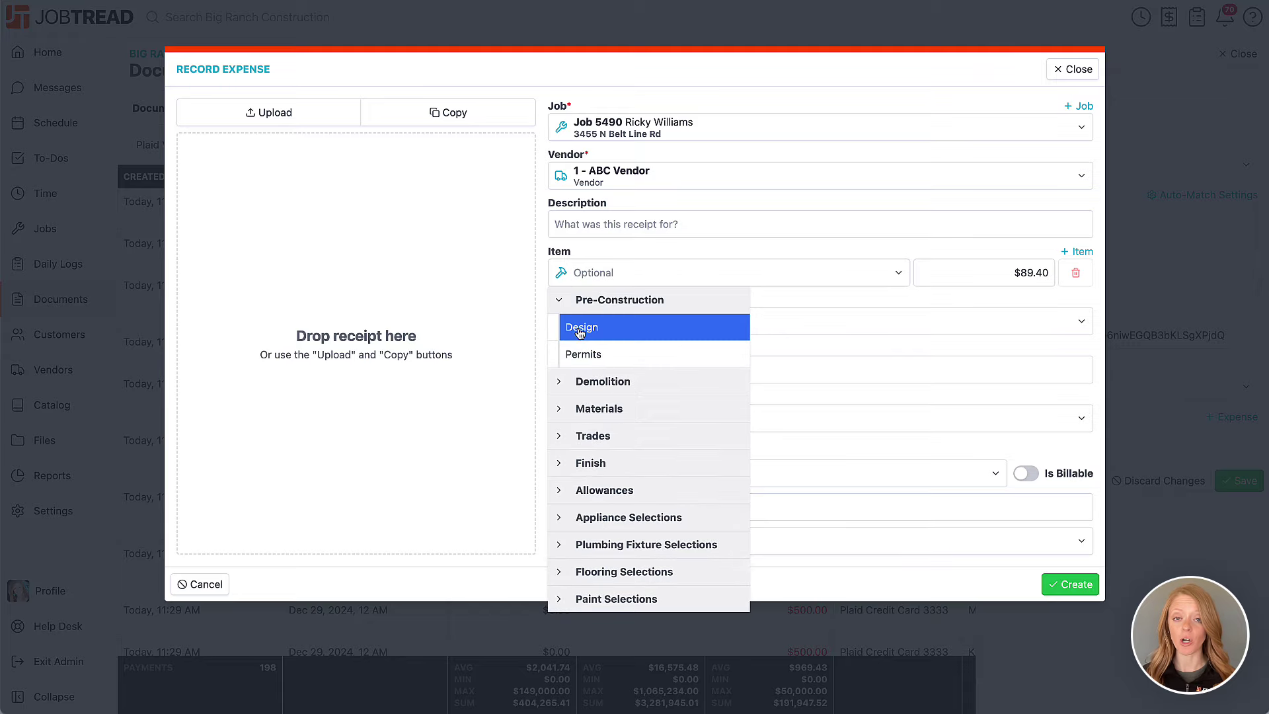
left_click(580, 327)
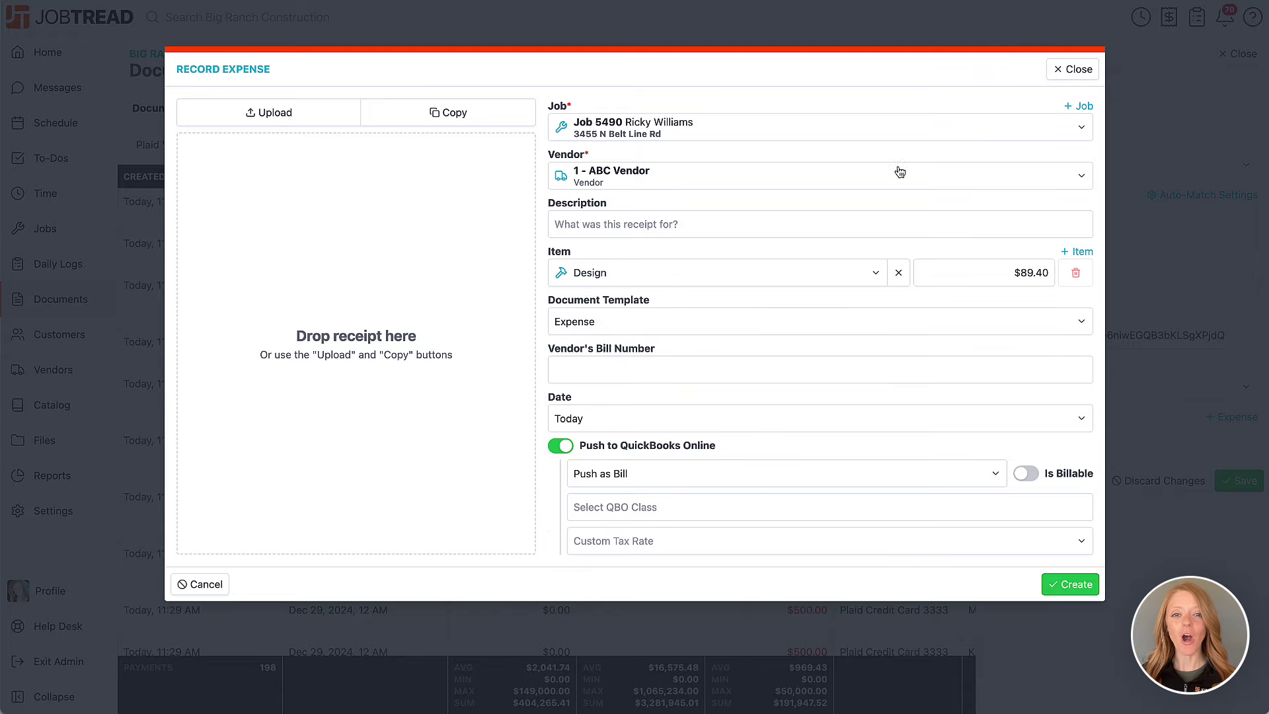
left_click(1063, 74)
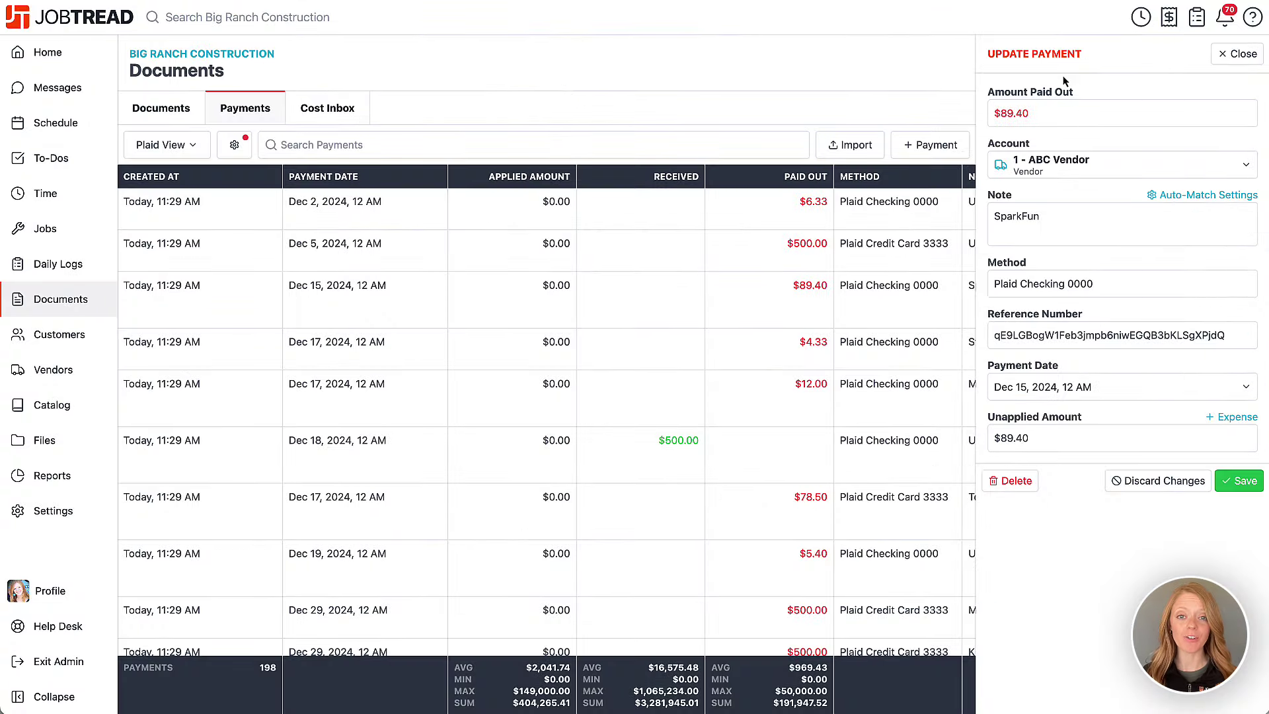
Save the SparkFun payment with its assigned vendor, then reopen it and open payable Vendor Bill 5171-6.
left_click(1238, 476)
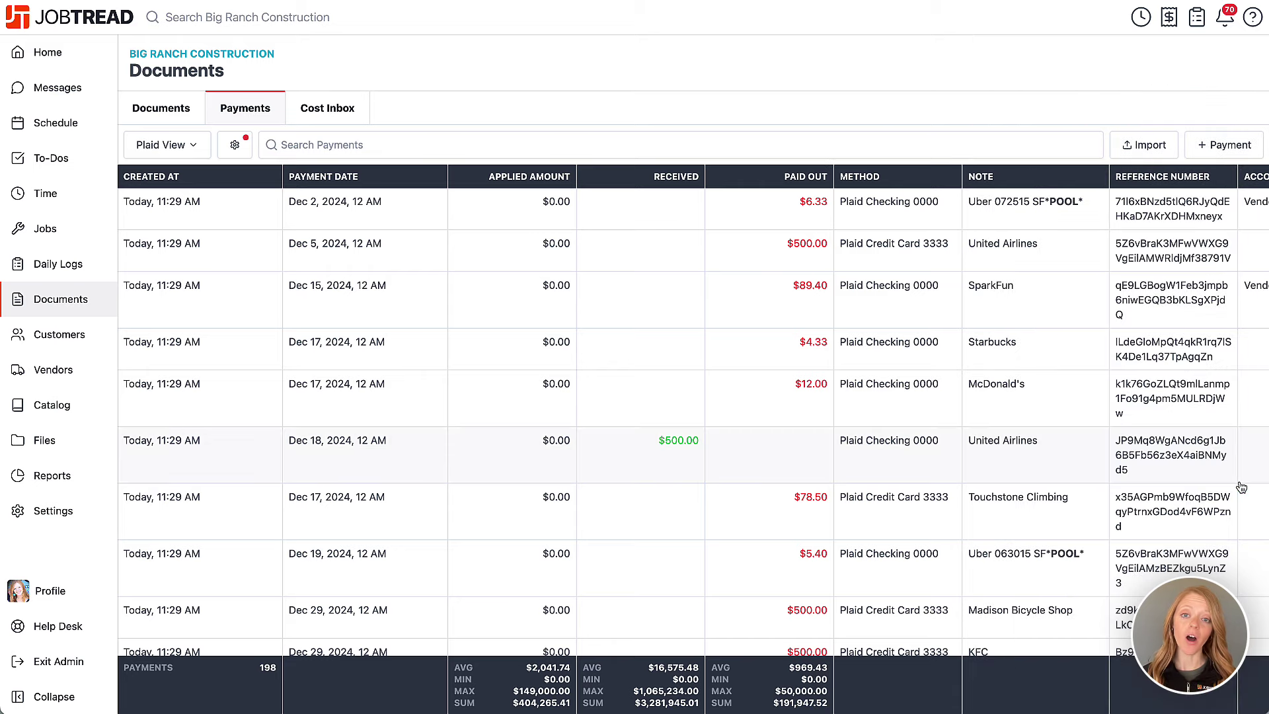
left_click(998, 298)
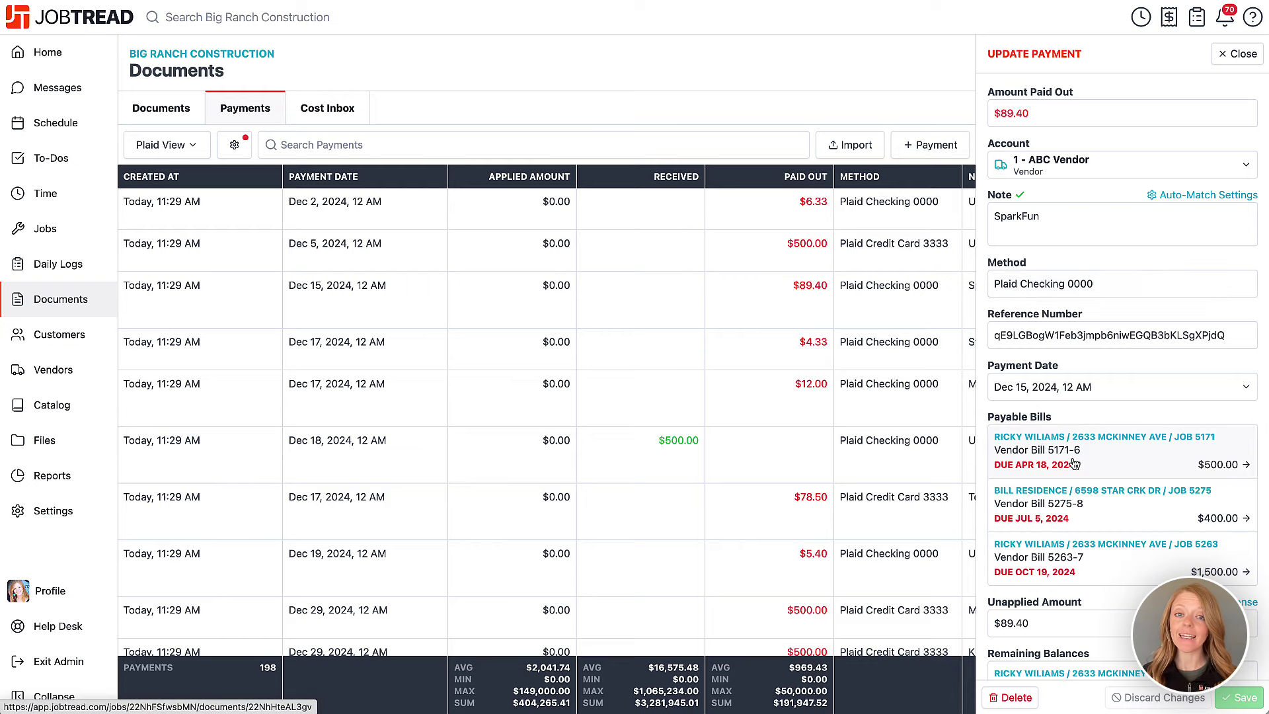
left_click(1073, 463)
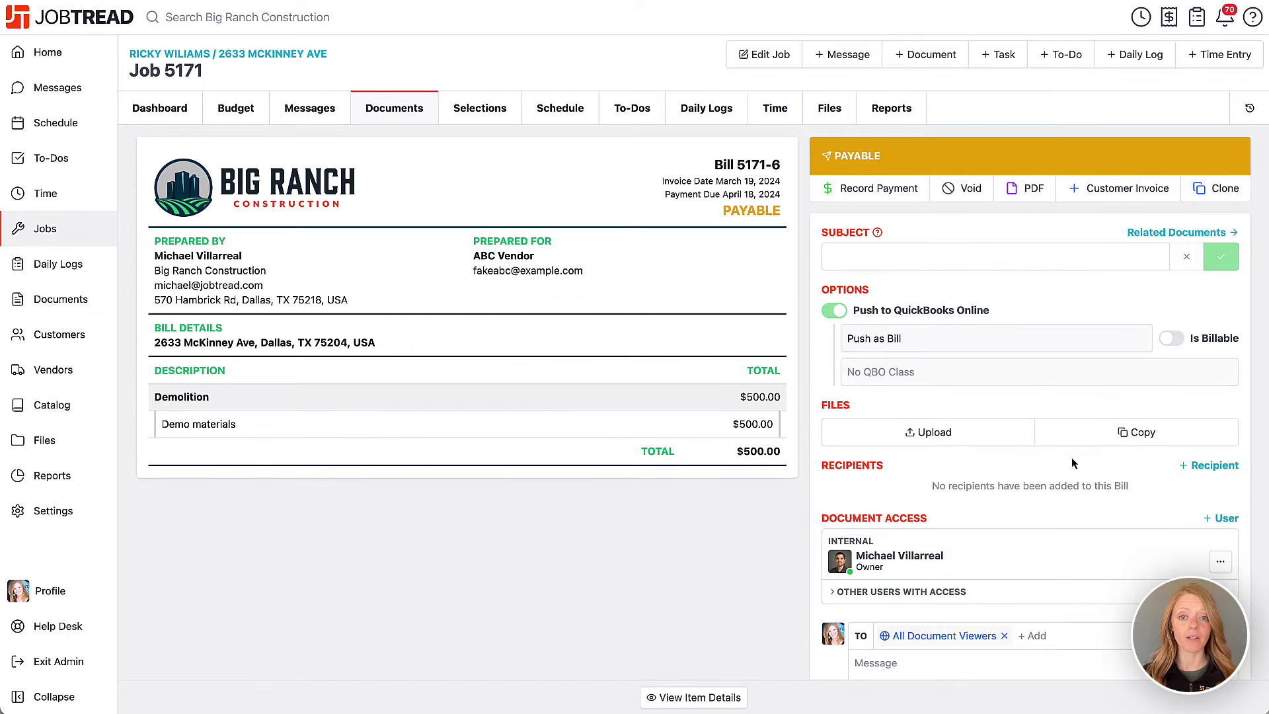
Apply the Dec 15, 2024 SparkFun payment of $89.40 to Bill 5171-6 and save the document payments.
left_click(876, 189)
left_click(972, 156)
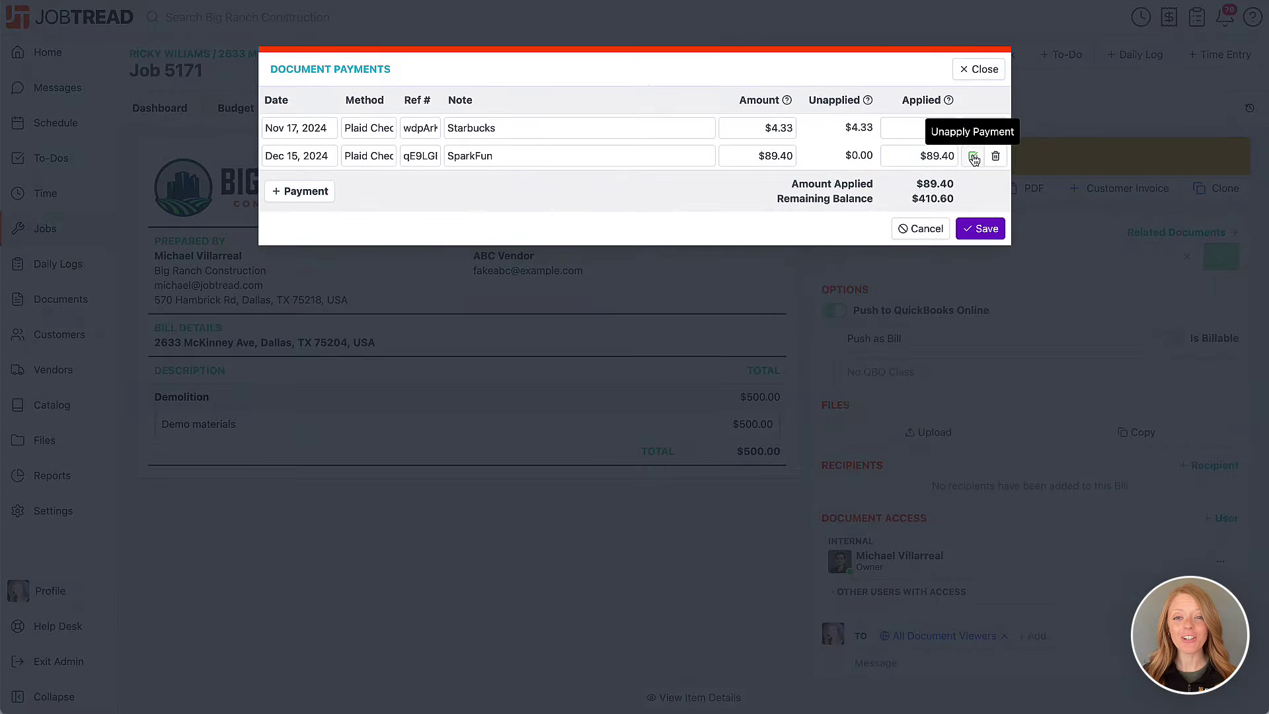
left_click(981, 229)
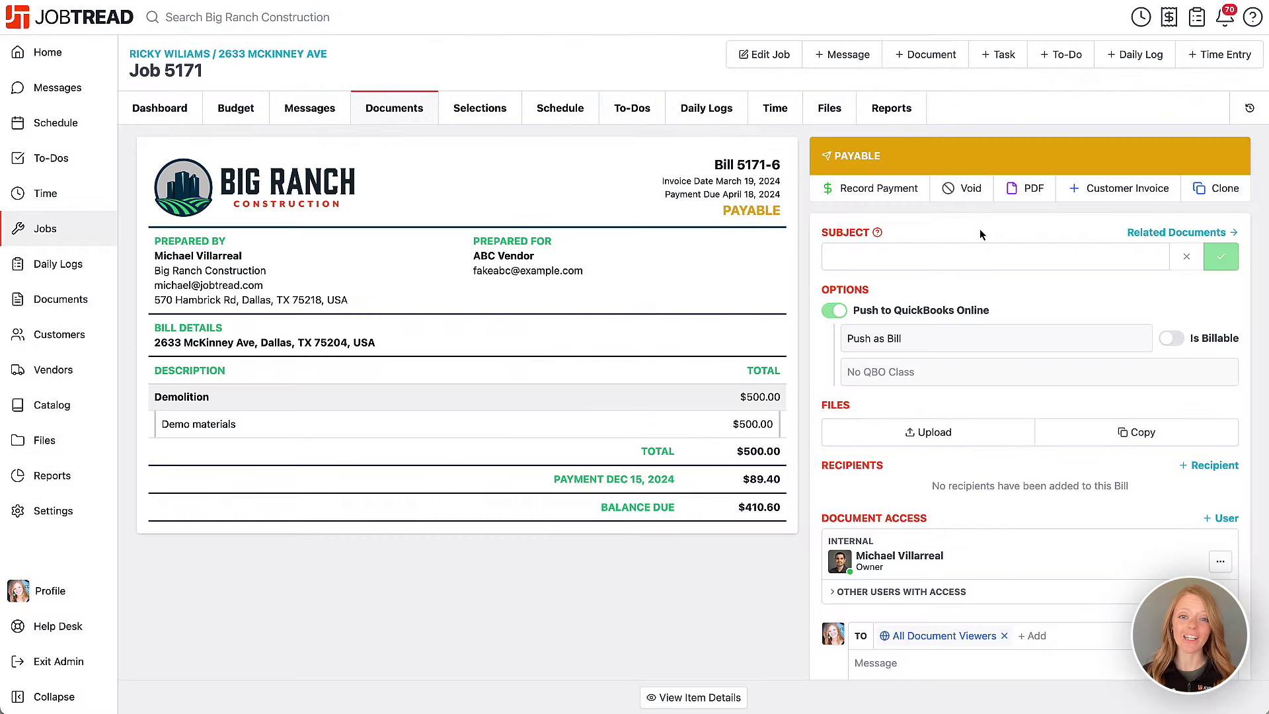